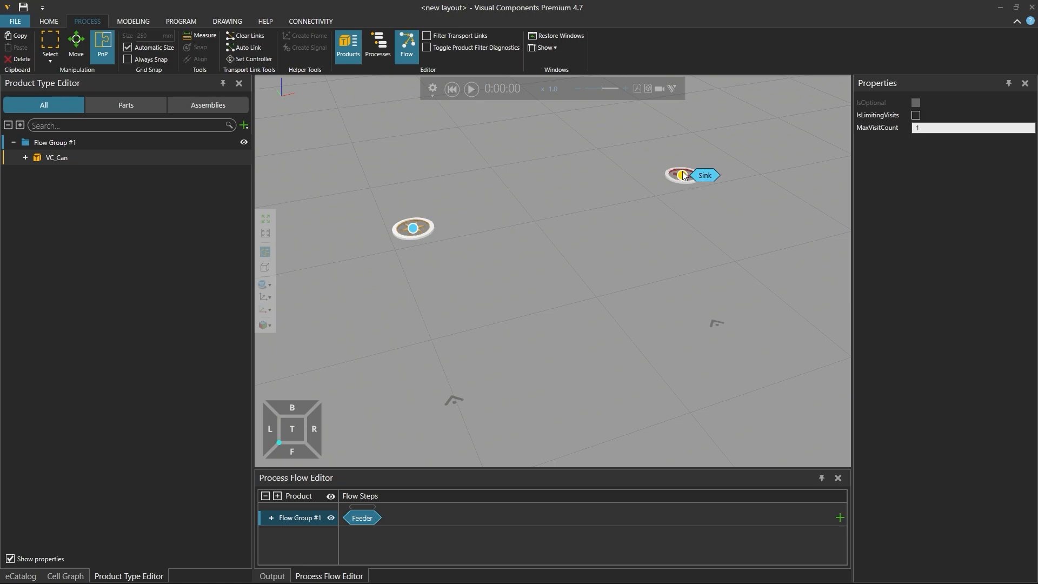
# Step: Add the Sink process to Flow Group #1's flow and create a transport link from Feeder to Sink
pyautogui.moveTo(684, 236); pyautogui.dragTo(499, 509)
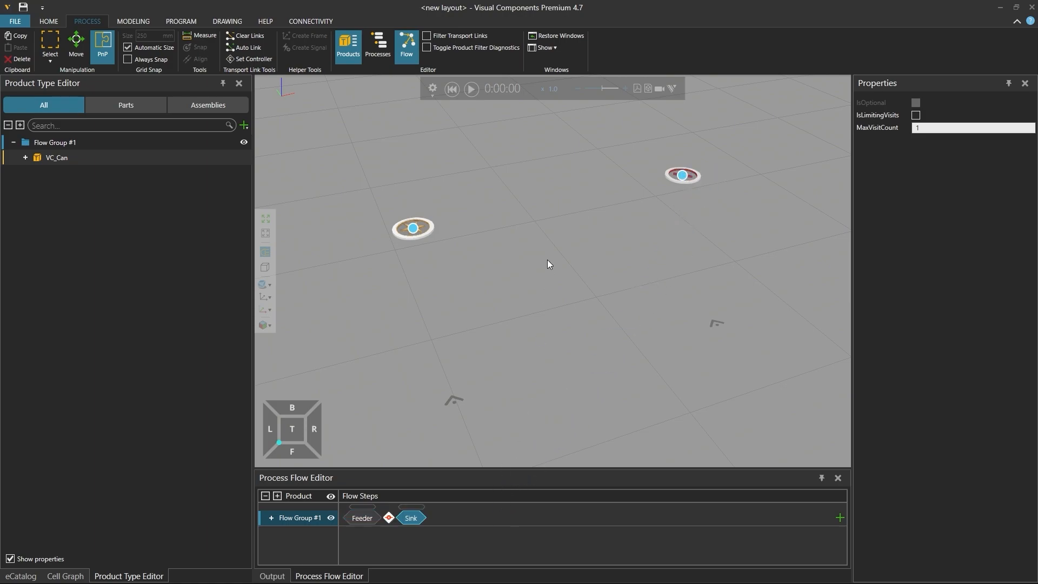
pyautogui.click(445, 213)
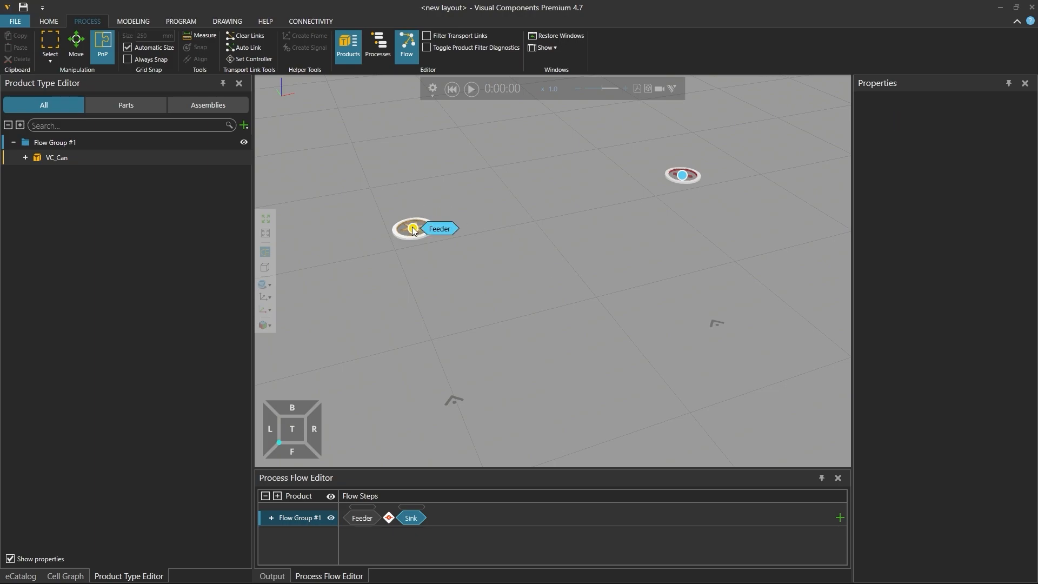
pyautogui.click(681, 174)
# Step: Examine the Feeder's TransportOut statement and the Sink's TransportIn statement in their process routines, and run the simulation
pyautogui.doubleClick(439, 229)
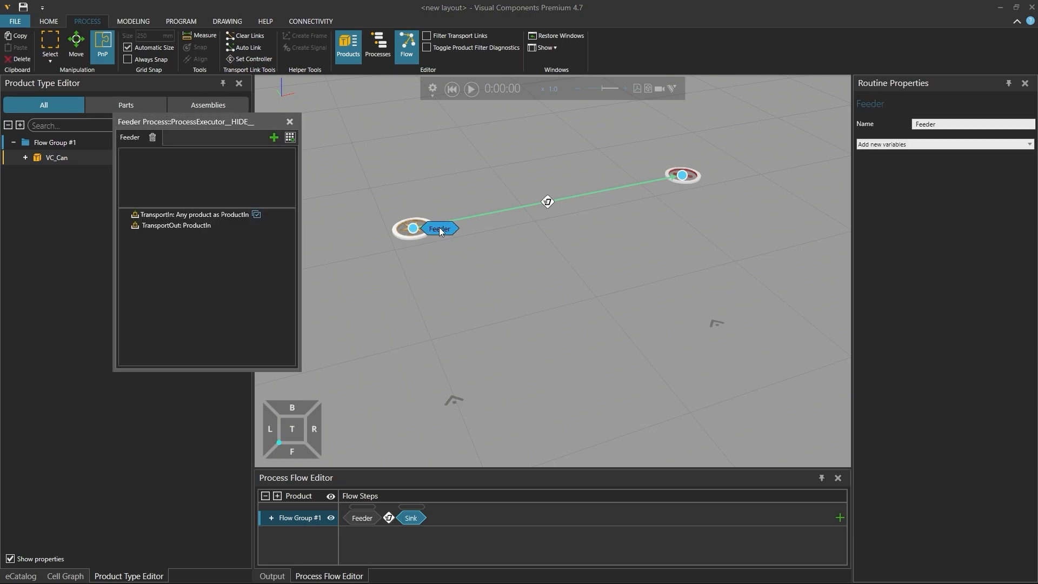
pyautogui.click(228, 226)
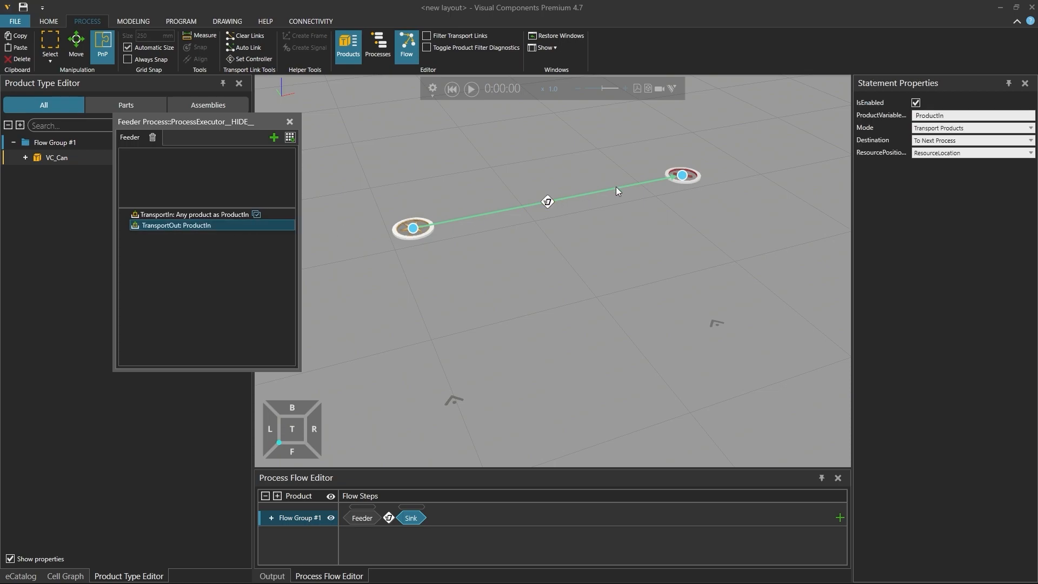
pyautogui.doubleClick(682, 175)
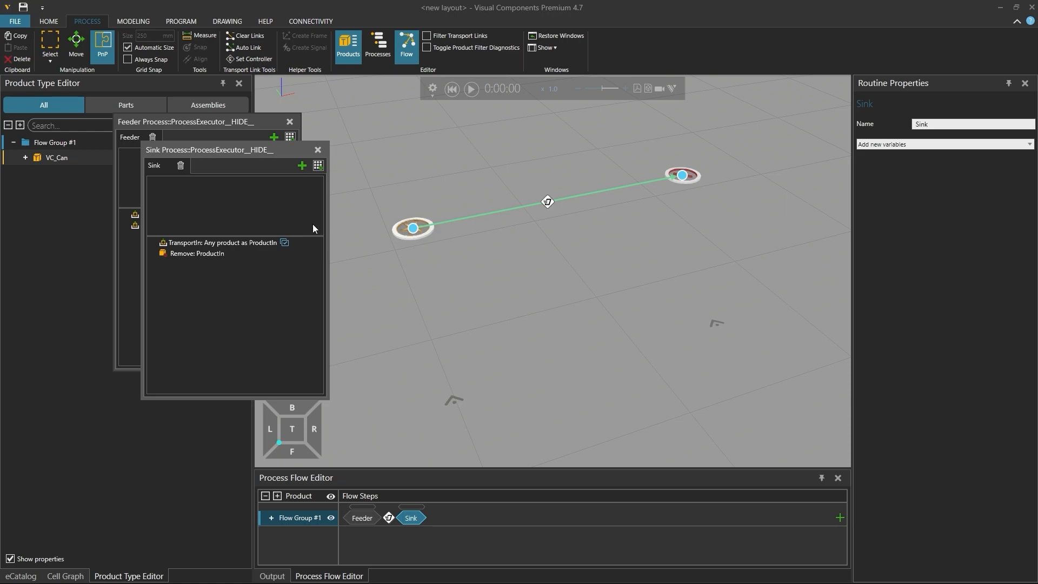
pyautogui.click(241, 242)
pyautogui.moveTo(274, 151); pyautogui.dragTo(836, 231)
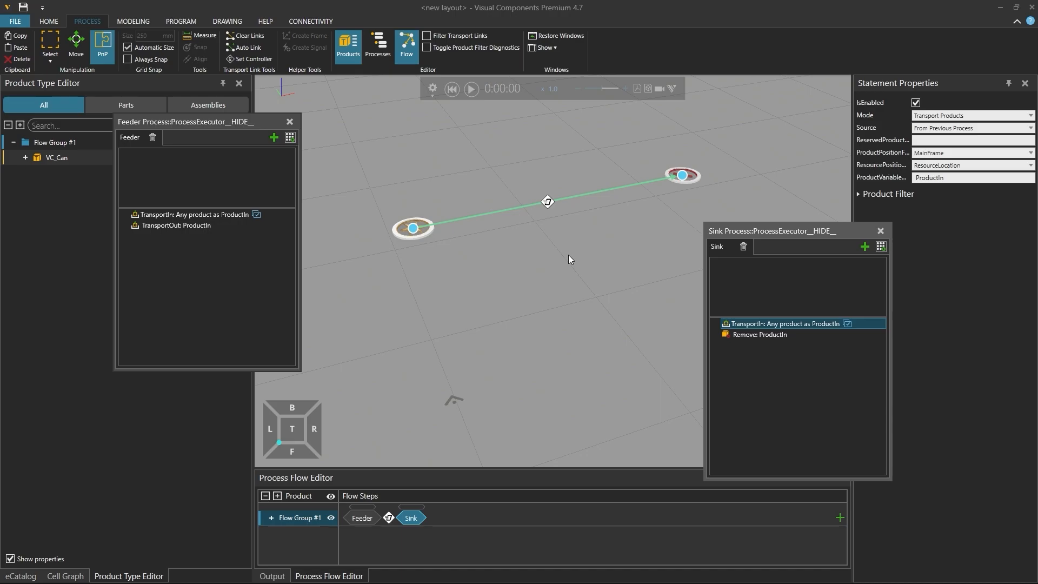
pyautogui.click(474, 88)
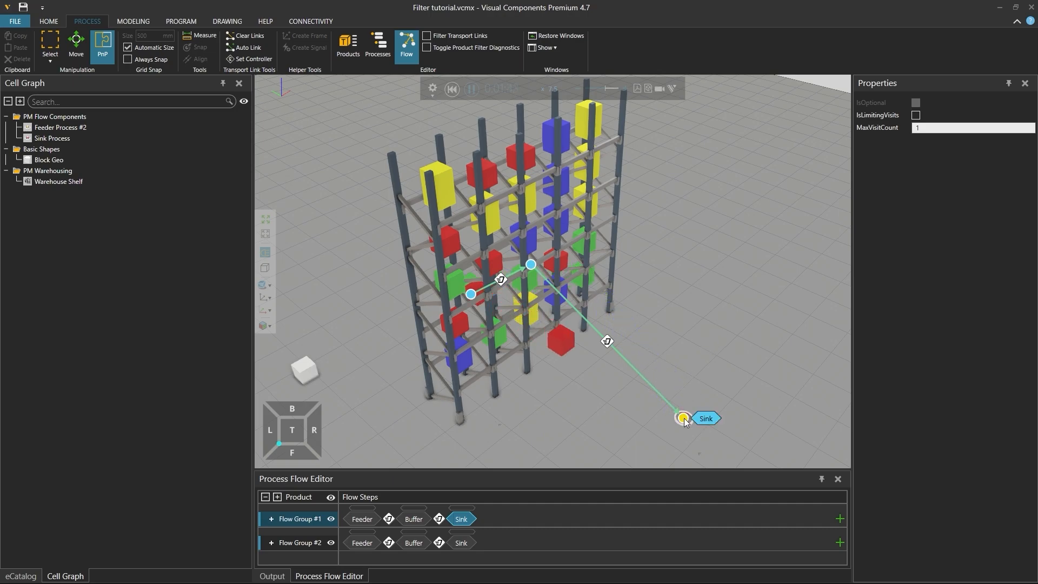
# Step: Inspect the Product Filter section of the TransportIn statement in the Sink routine, and close the routine
pyautogui.doubleClick(708, 419)
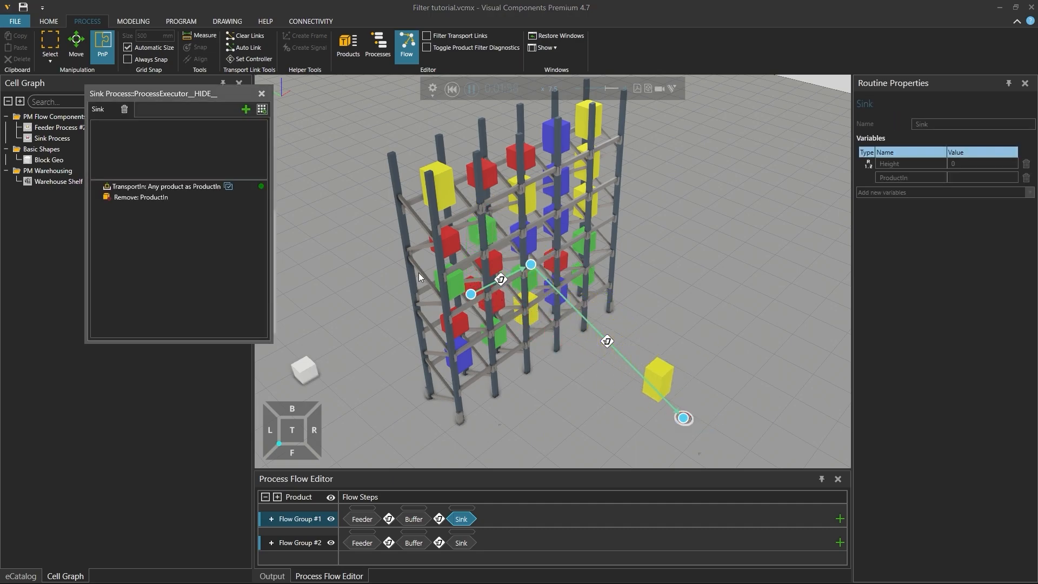
pyautogui.click(190, 187)
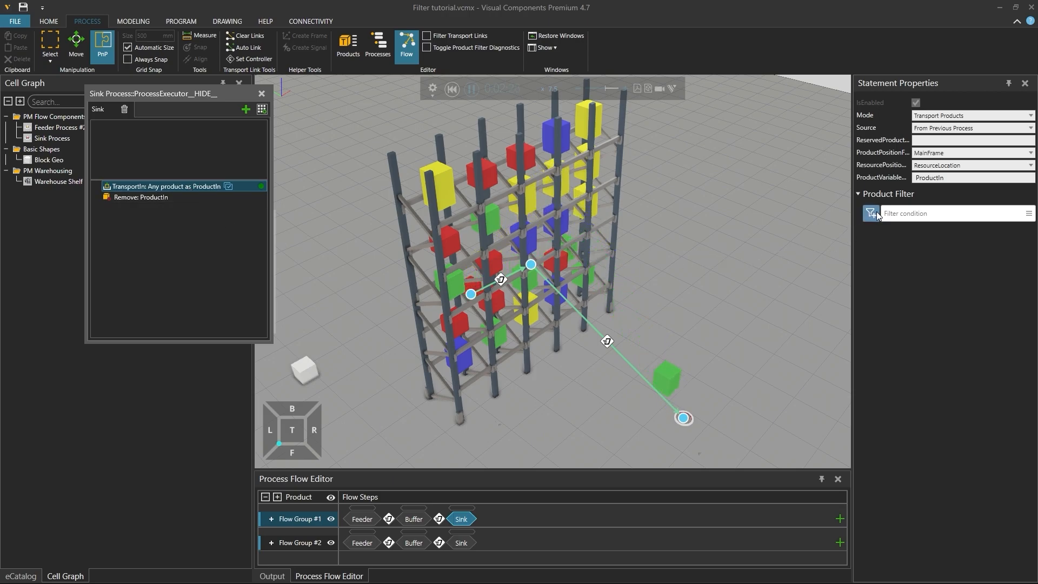
pyautogui.click(857, 193)
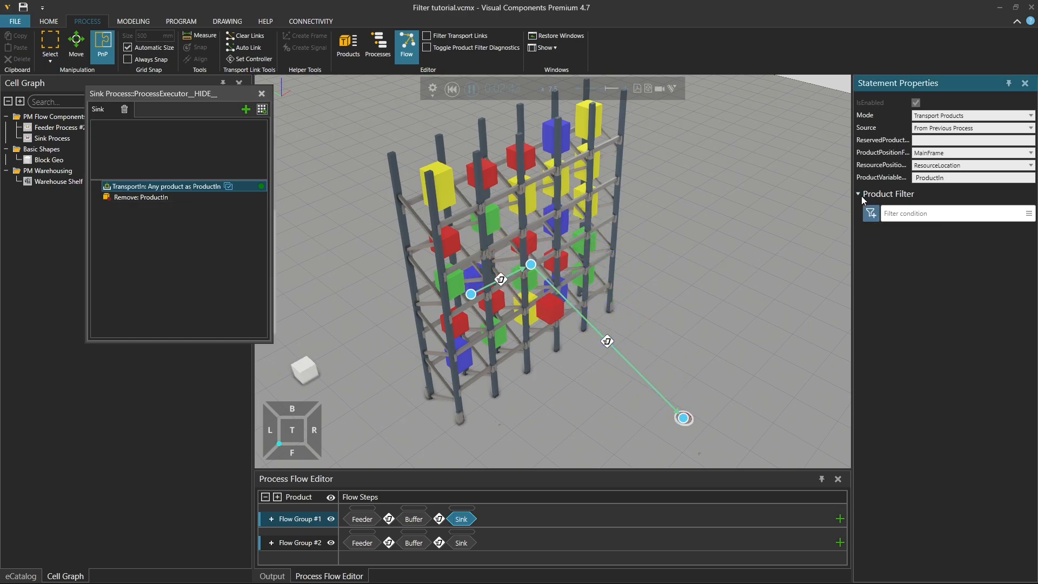
pyautogui.click(859, 194)
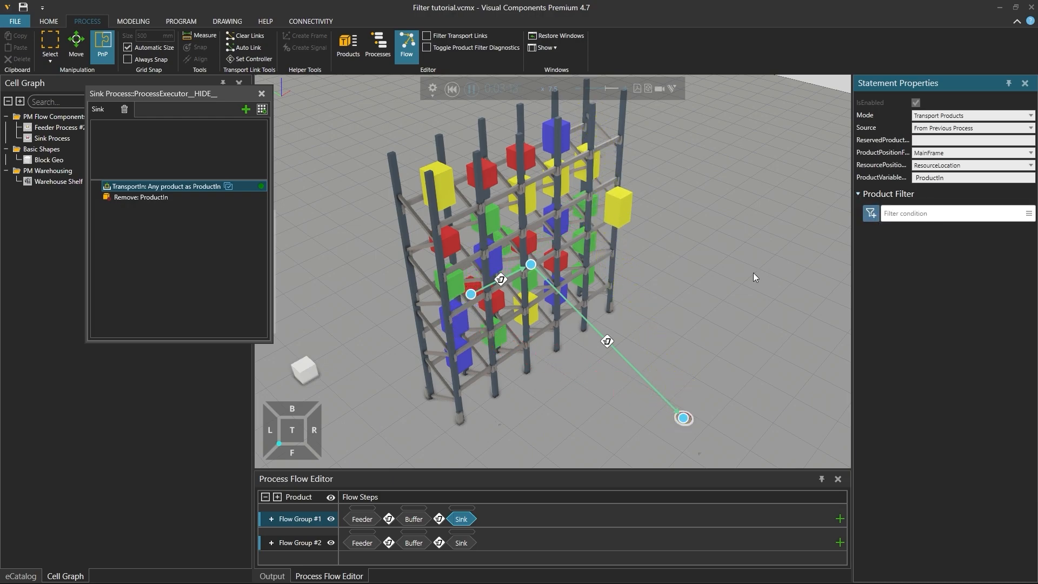
pyautogui.click(263, 96)
pyautogui.click(262, 96)
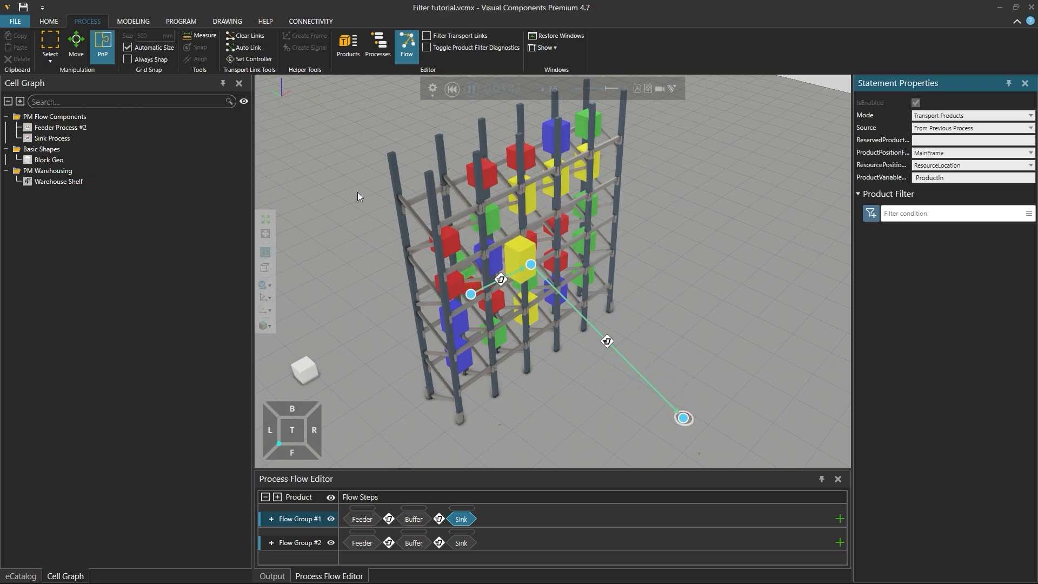
# Step: Reset the simulation and expand all flow groups, products and their properties in the Product Type Editor
pyautogui.click(349, 53)
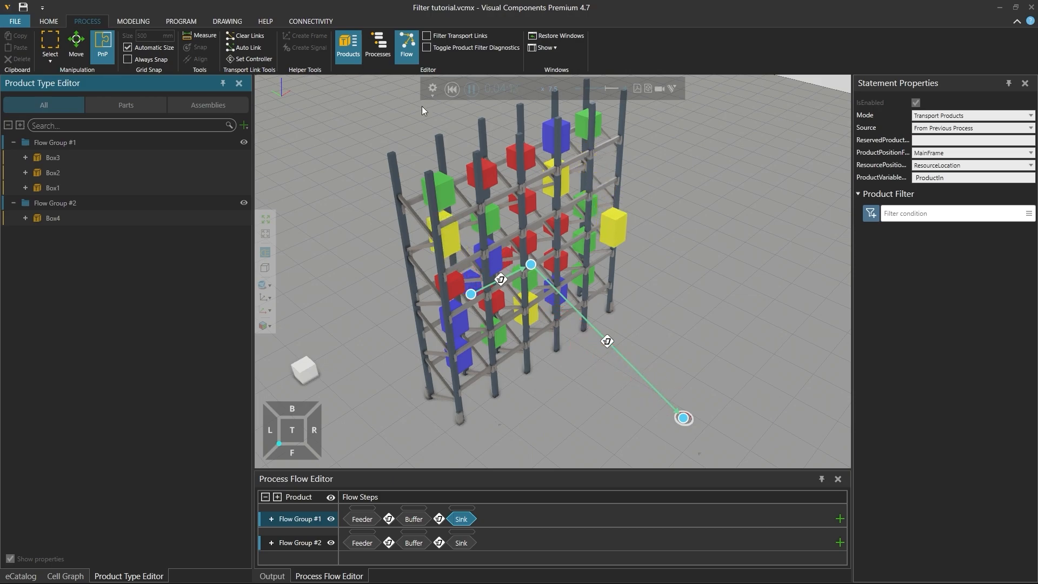
pyautogui.click(449, 91)
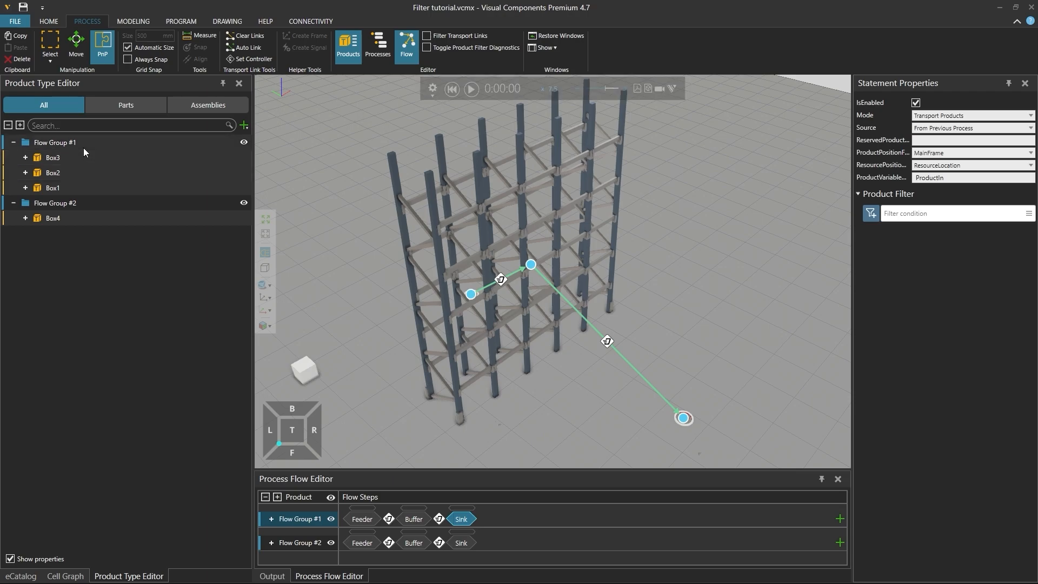
pyautogui.click(8, 125)
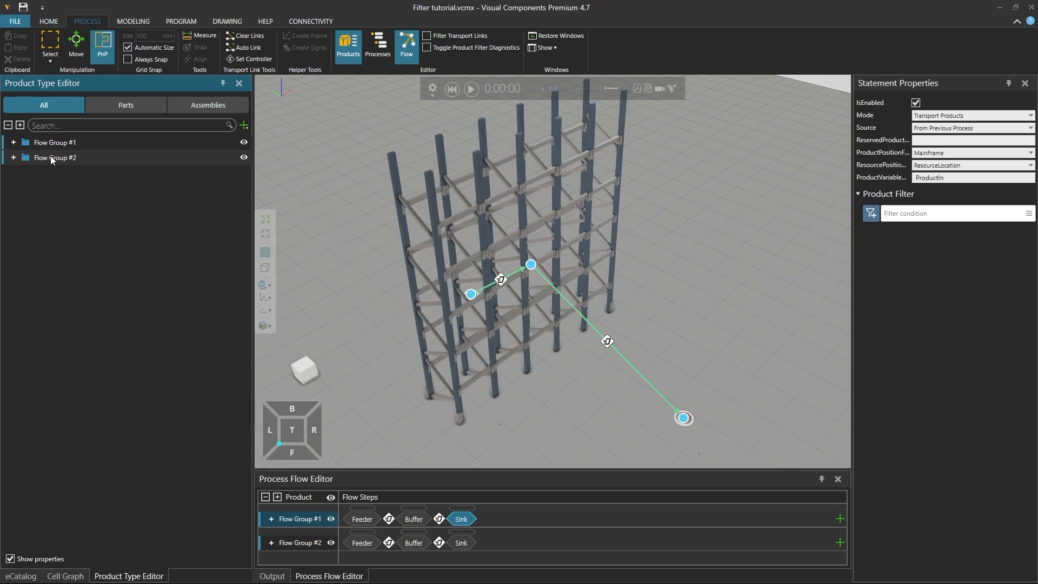
pyautogui.click(20, 125)
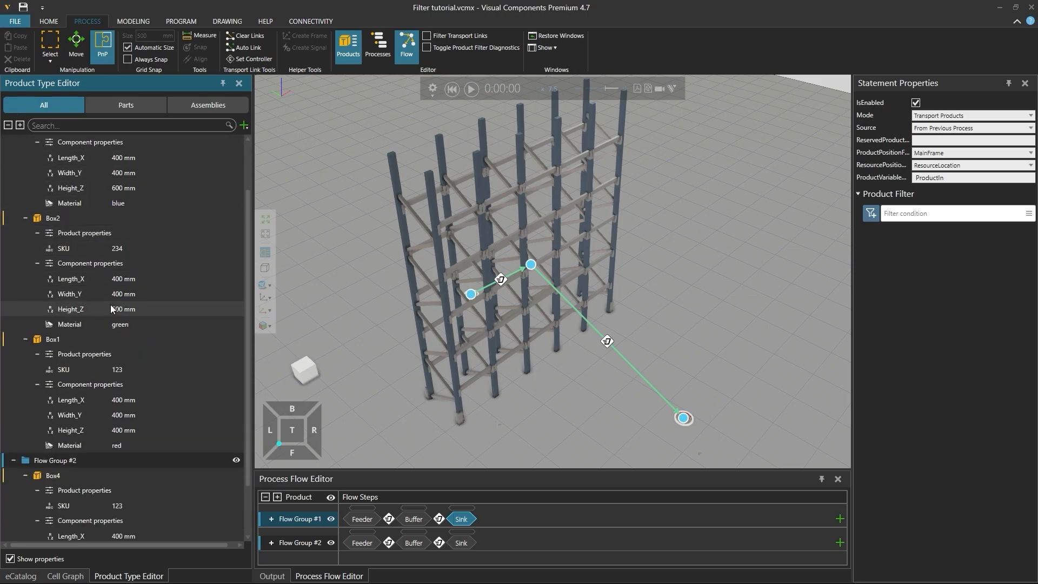
pyautogui.scroll(1, 110, 308)
pyautogui.scroll(1, 111, 309)
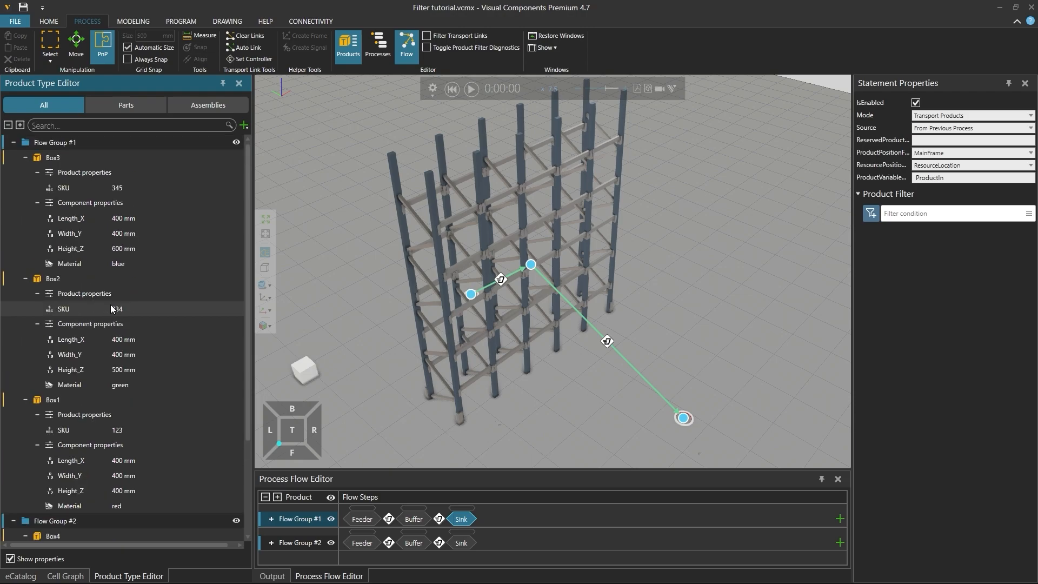
# Step: Examine Box3's SKU and the Height_Z property of Box3, Box2, Box1 and Box4, and run the simulation
pyautogui.click(103, 187)
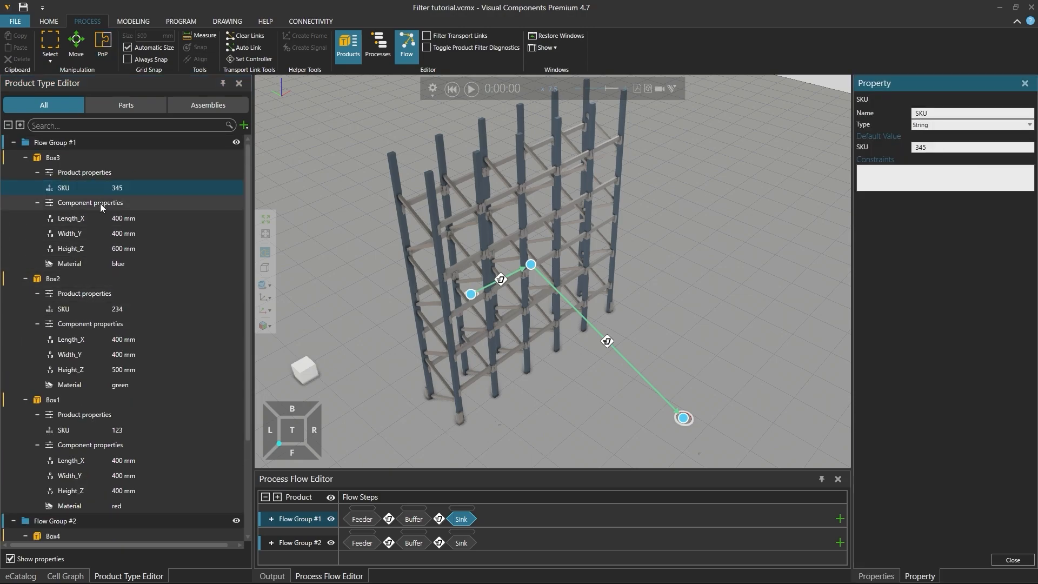
pyautogui.click(105, 250)
pyautogui.click(124, 370)
pyautogui.click(124, 491)
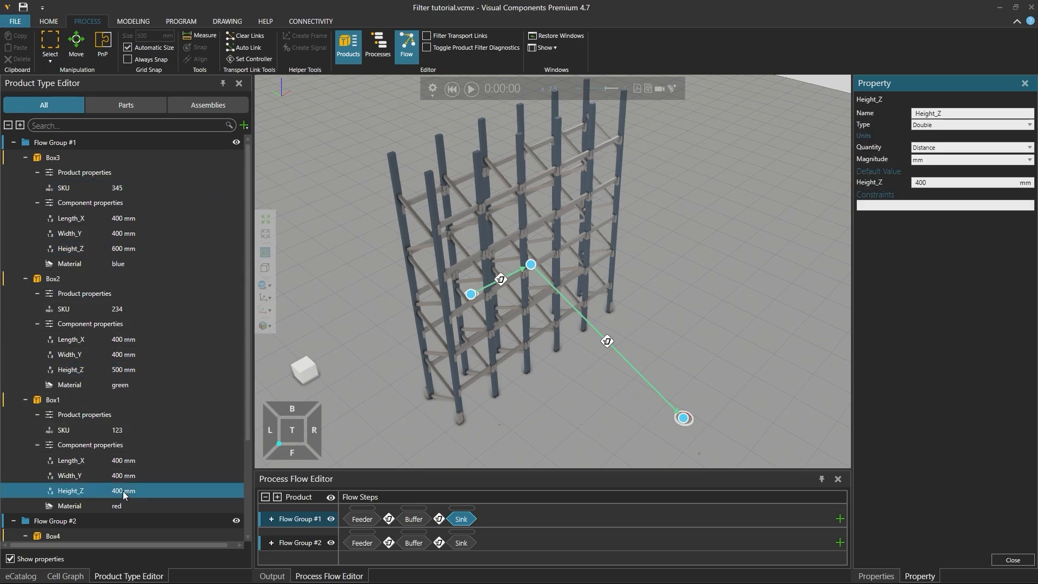
pyautogui.scroll(-3, 128, 433)
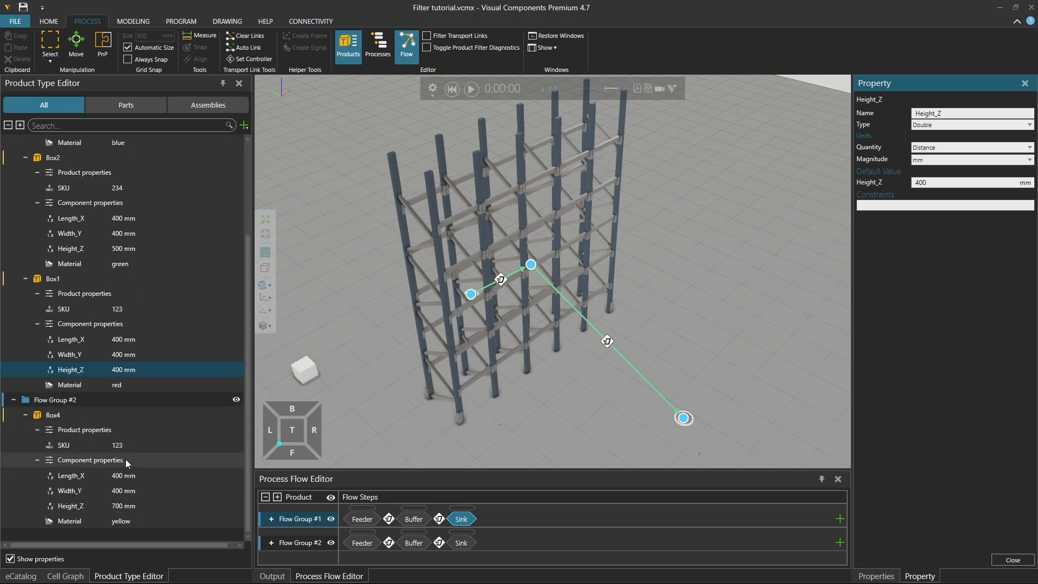
pyautogui.click(115, 505)
pyautogui.scroll(3, 153, 437)
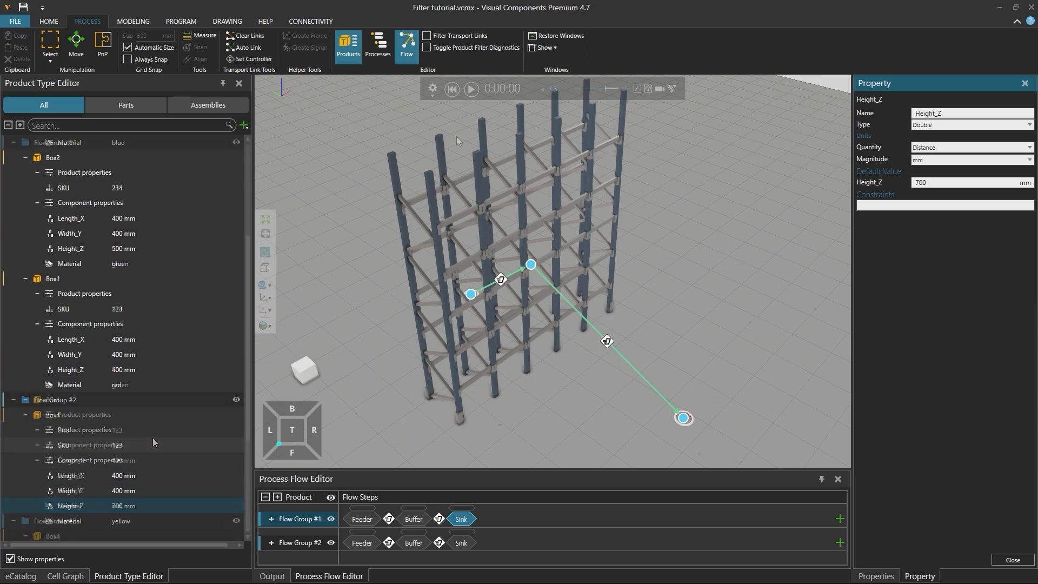
pyautogui.click(472, 88)
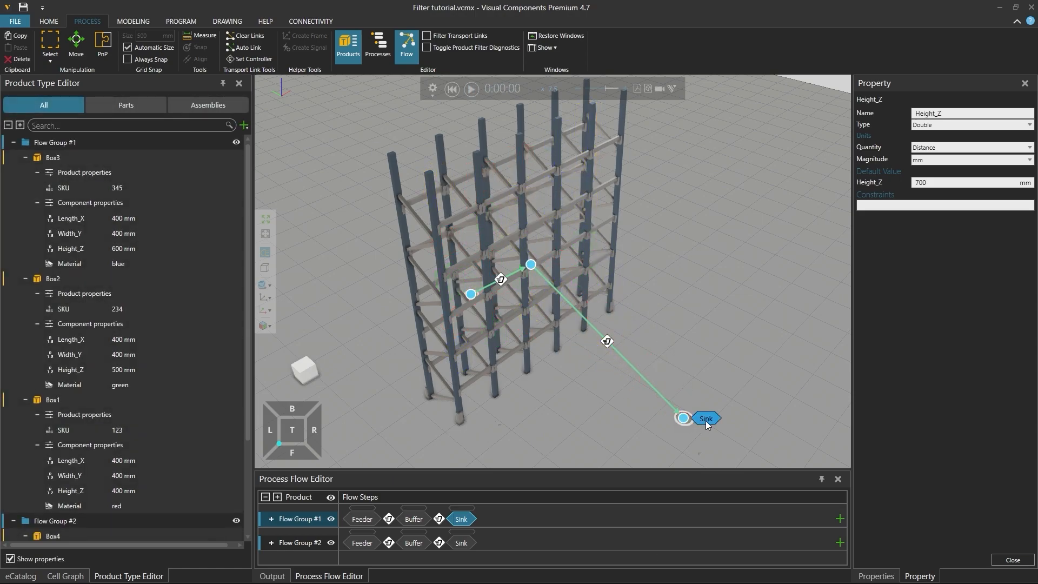
# Step: Open the Sink routine and select its TransportIn statement with the Product Filter section expanded
pyautogui.doubleClick(705, 420)
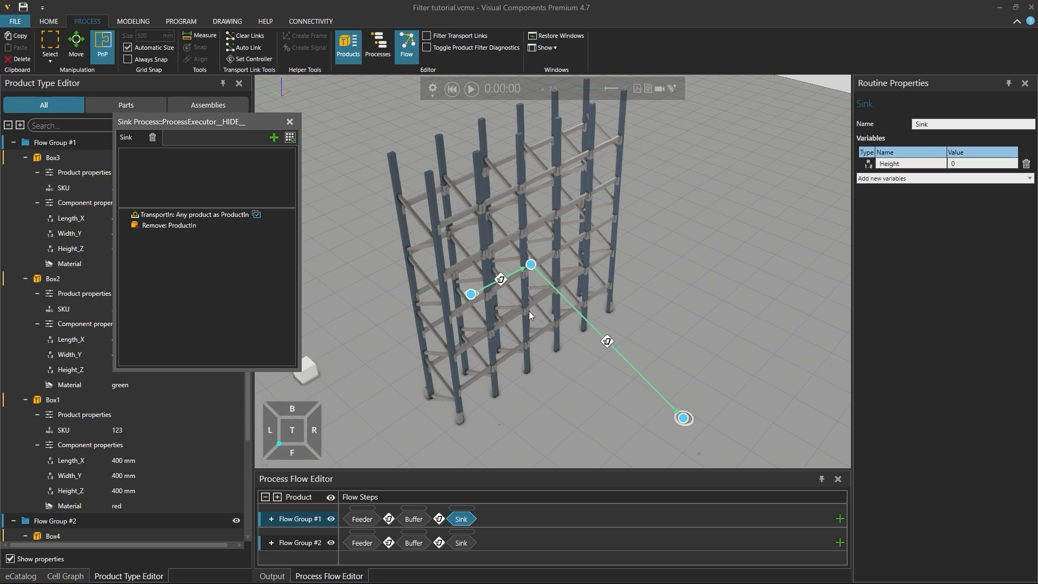
pyautogui.click(201, 214)
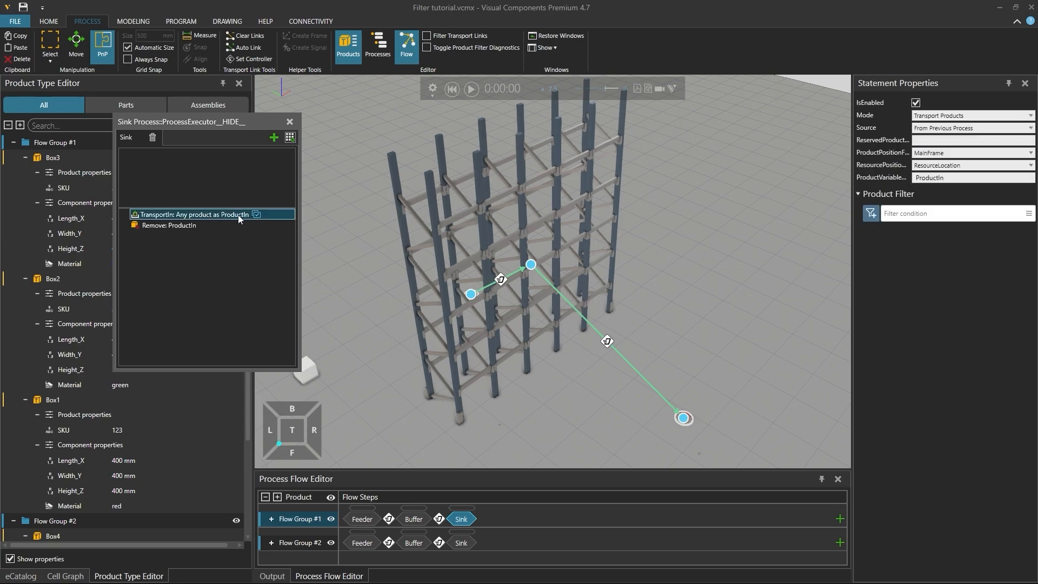
pyautogui.click(859, 194)
pyautogui.click(859, 194)
# Step: Add a Product Type filter named MyFilter to the TransportIn statement, and toggle the filter off and on
pyautogui.click(872, 215)
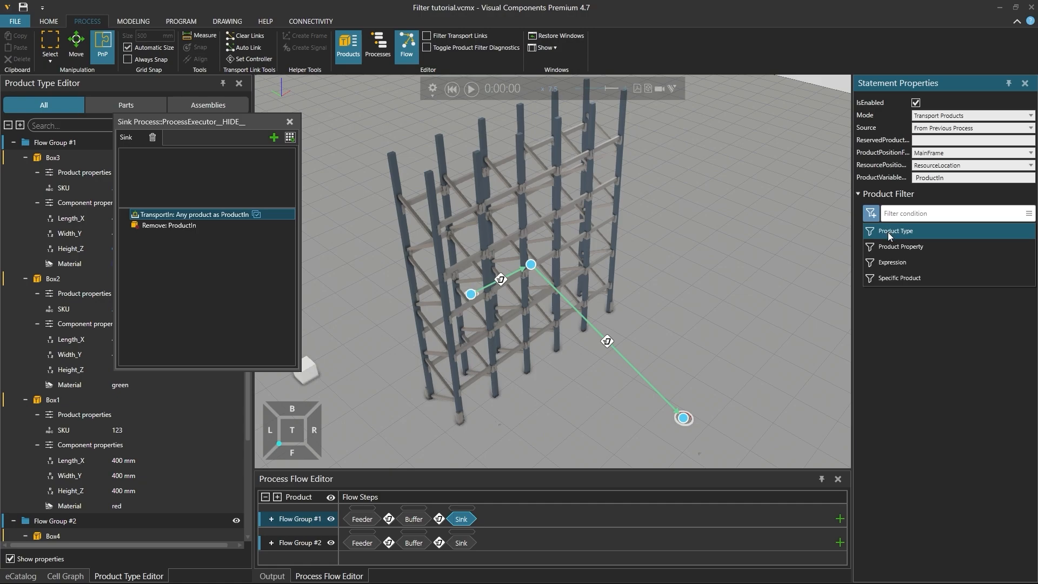
pyautogui.click(889, 233)
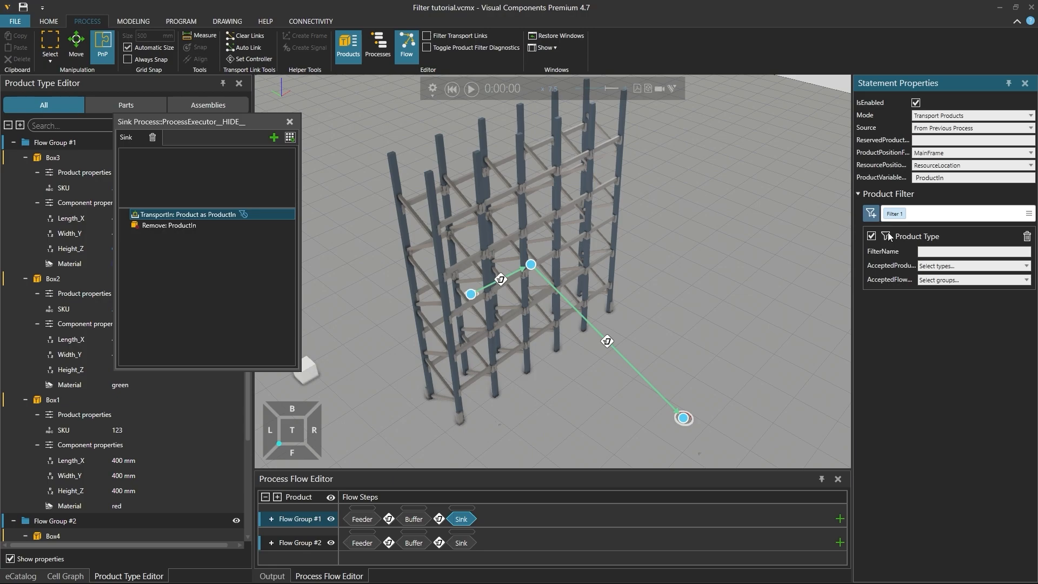
pyautogui.click(934, 253)
pyautogui.press('Return')
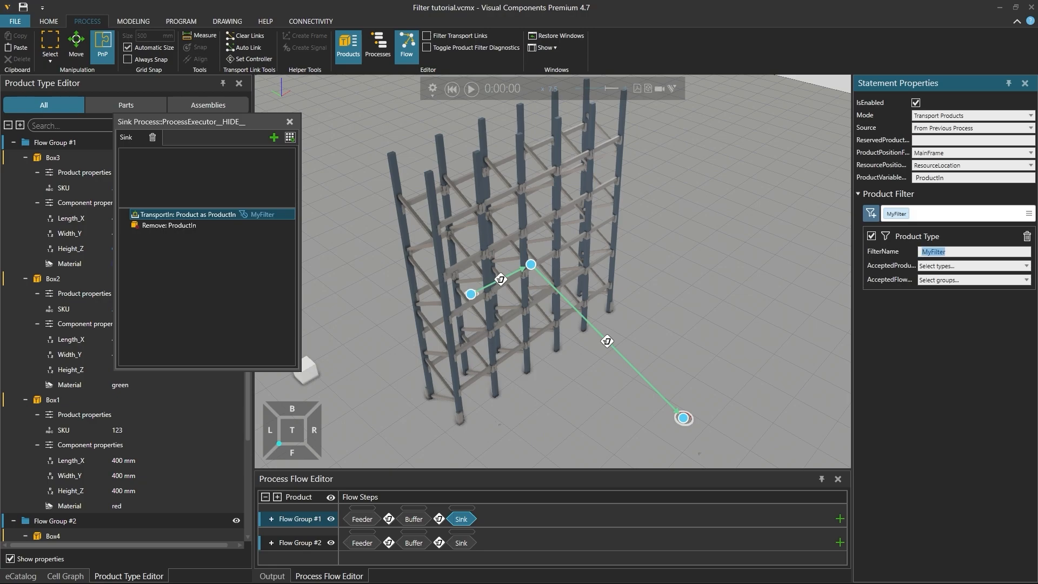
pyautogui.click(870, 237)
pyautogui.click(870, 236)
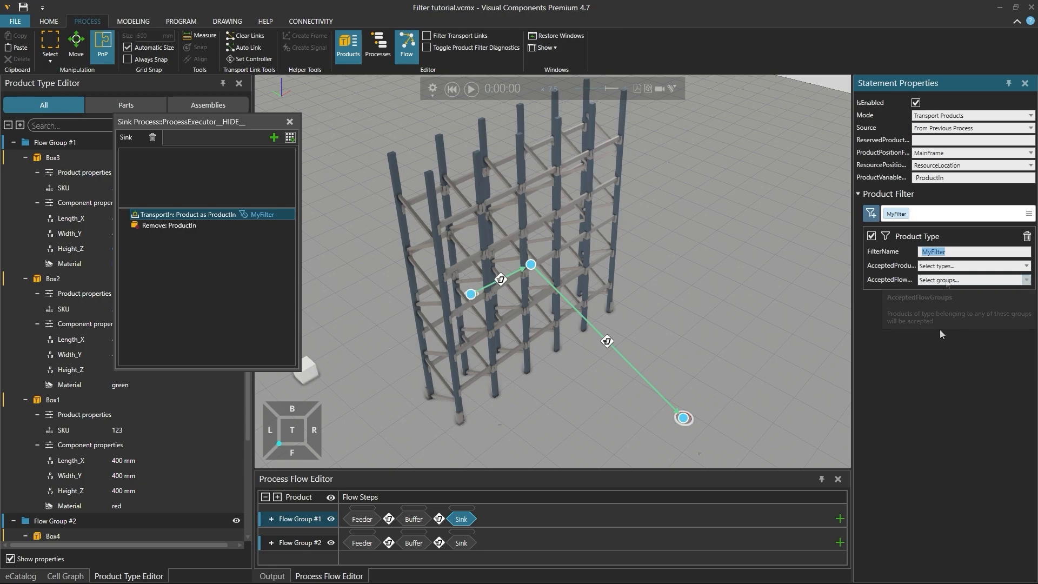
# Step: Set Box2 as MyFilter's accepted product type, then run and reset the simulation to test it
pyautogui.click(955, 267)
pyautogui.click(946, 309)
pyautogui.click(471, 89)
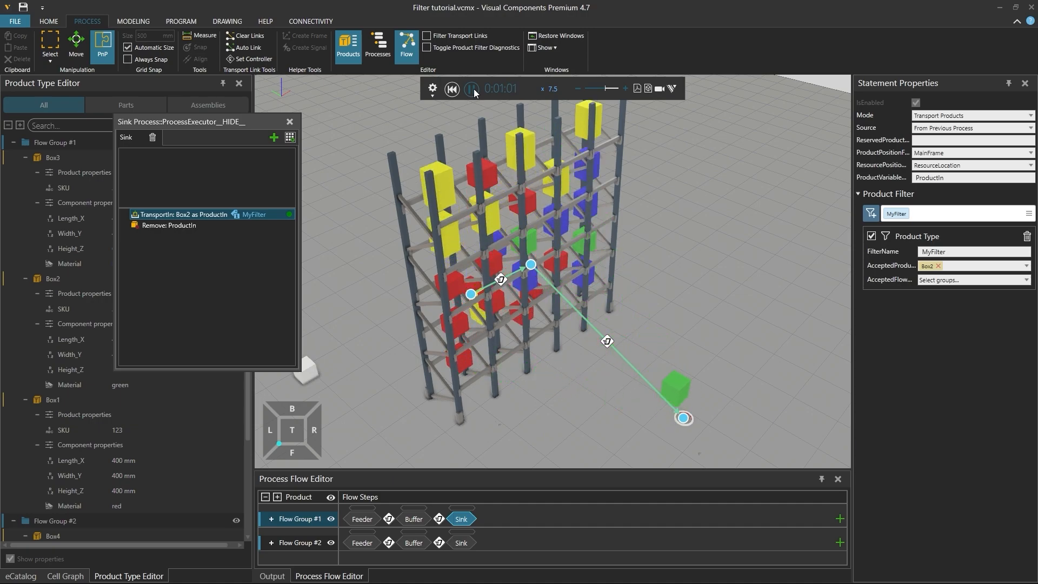
pyautogui.click(453, 88)
# Step: Add Flow Group #2 to MyFilter's accepted flow groups, then run and reset the simulation to test it
pyautogui.click(950, 281)
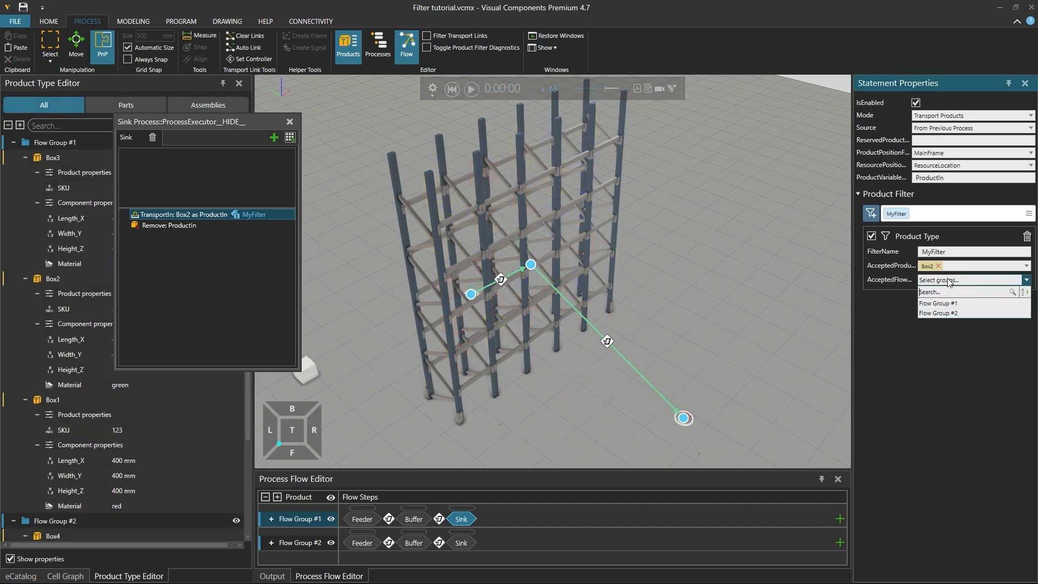
pyautogui.click(942, 313)
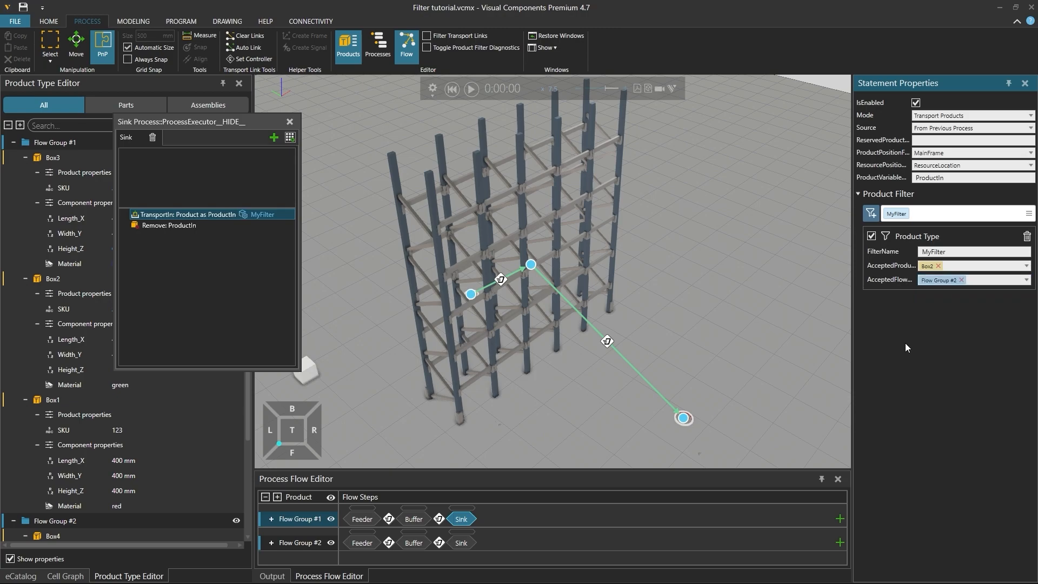
pyautogui.scroll(-3, 58, 396)
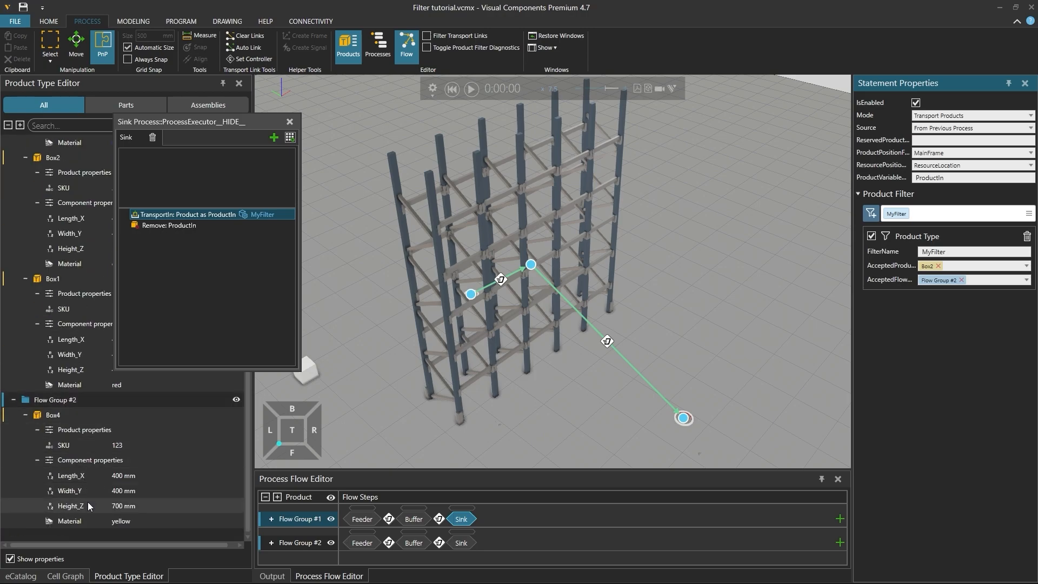
pyautogui.click(470, 88)
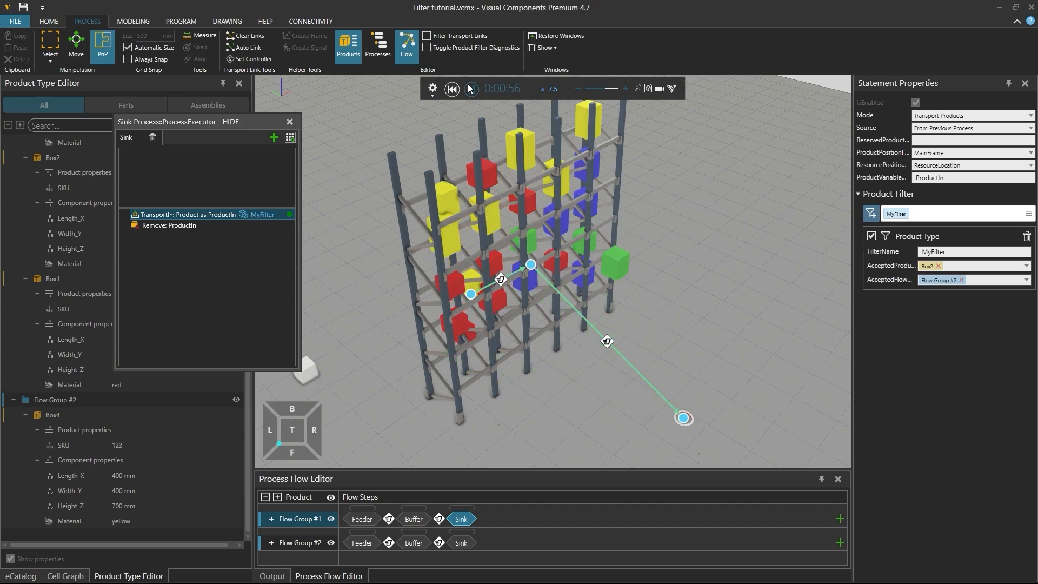
pyautogui.click(452, 88)
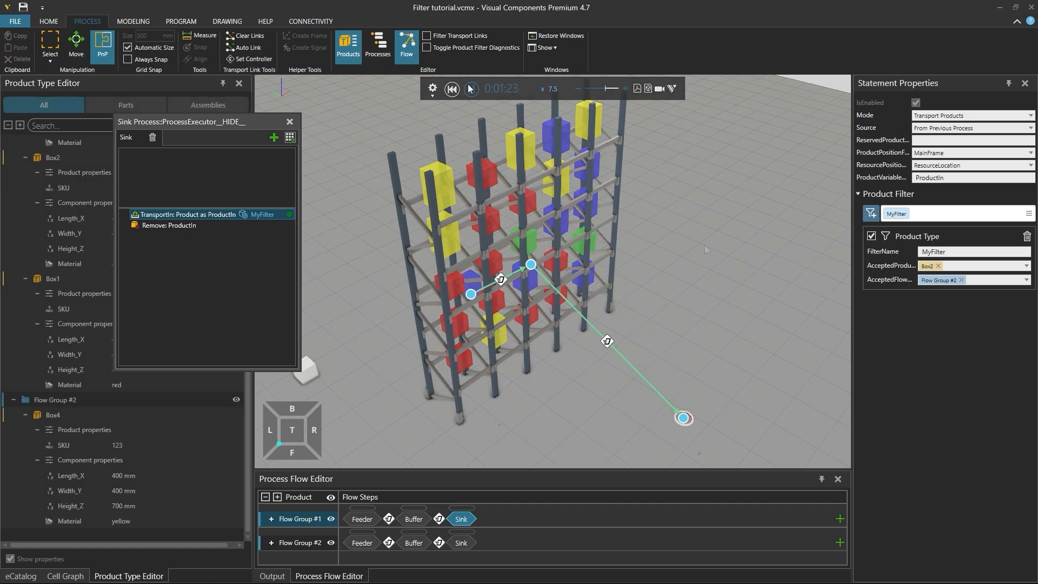
# Step: Reset the simulation, delete MyFilter from the TransportIn statement and add a Product Property filter in its place
pyautogui.click(1027, 238)
pyautogui.click(873, 213)
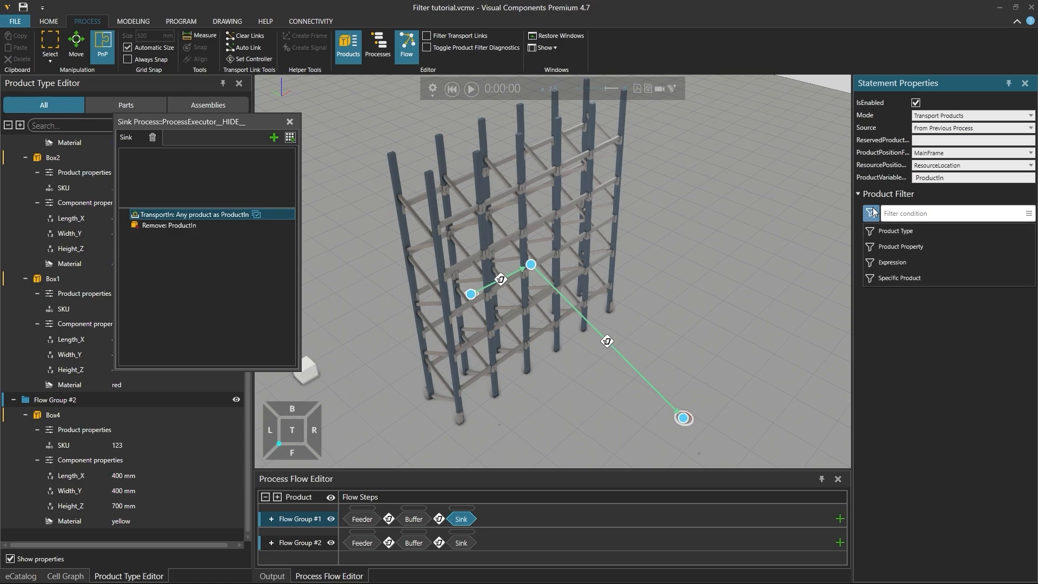
pyautogui.click(899, 247)
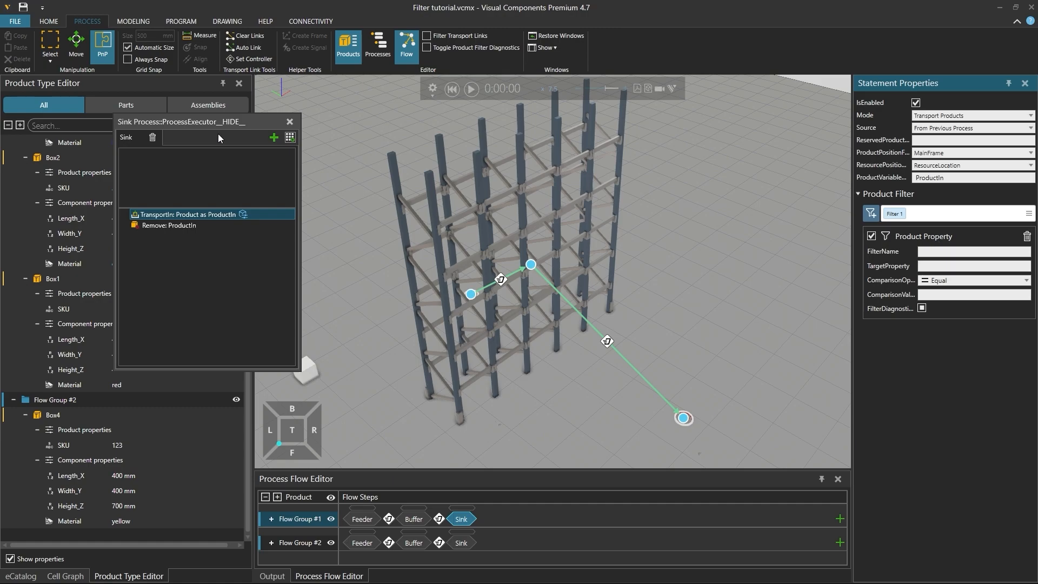
# Step: Examine the SKU product properties of Box1, Box2 and Box3 and the comparison operators of TransportIn's Product Property filter
pyautogui.click(68, 173)
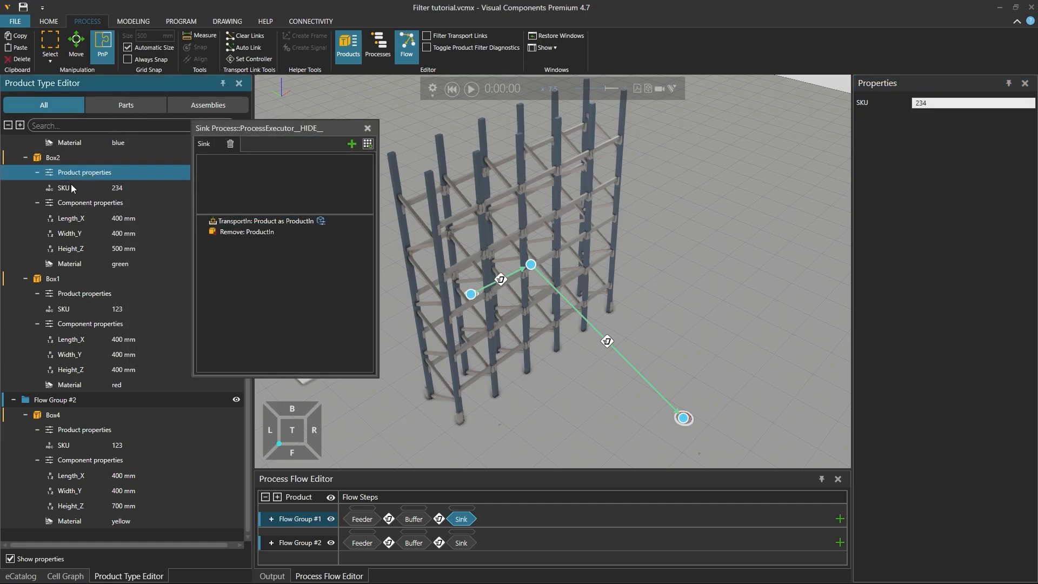
pyautogui.click(76, 294)
pyautogui.scroll(3, 89, 248)
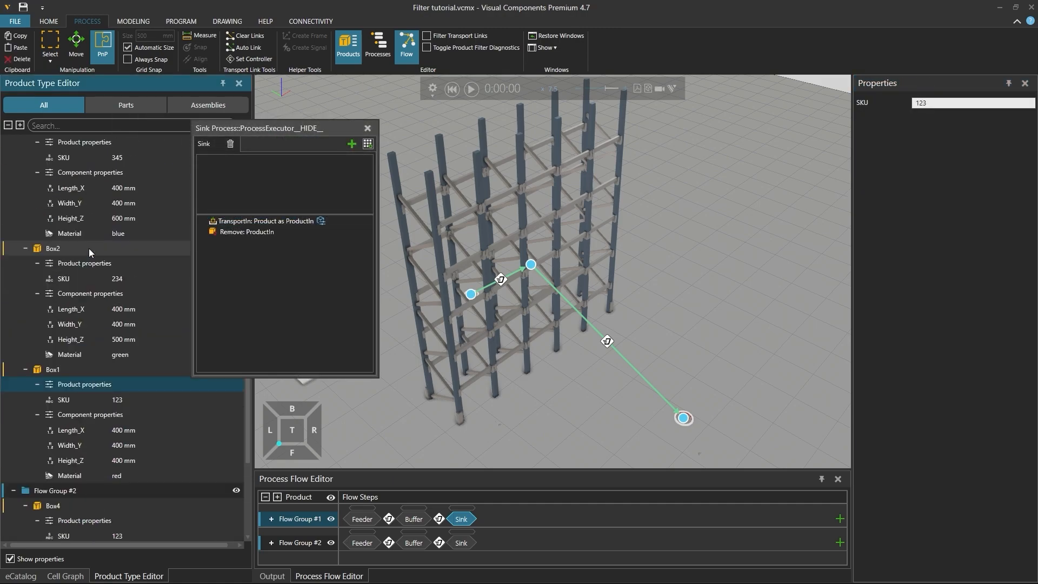
pyautogui.click(99, 172)
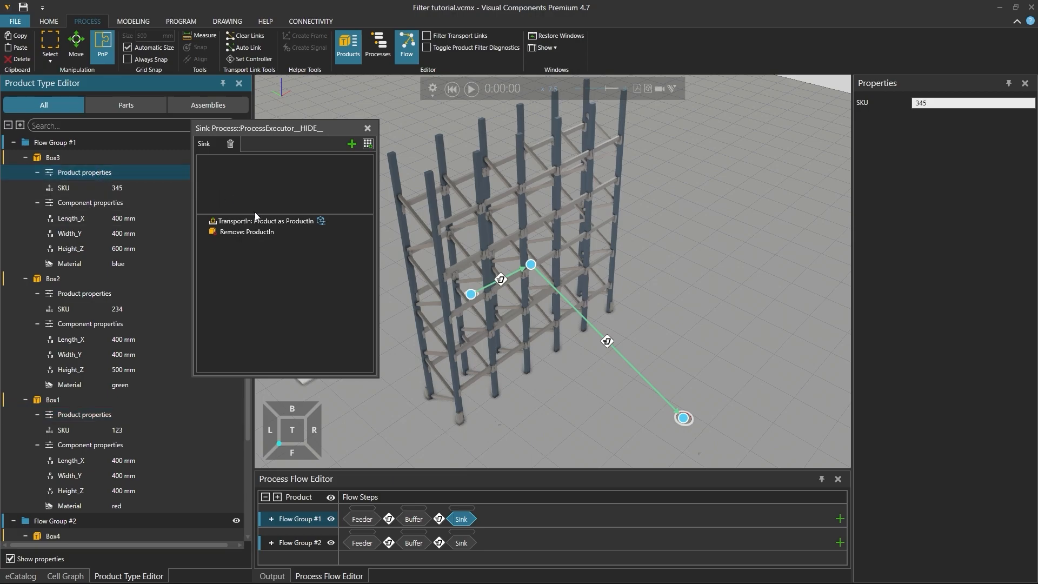
pyautogui.click(275, 221)
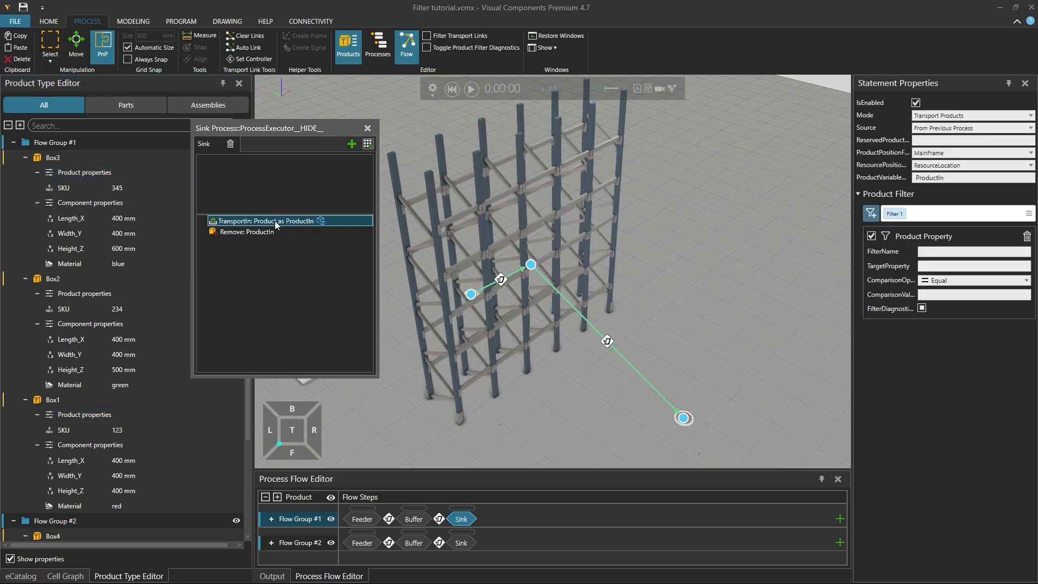
pyautogui.click(955, 282)
pyautogui.click(960, 282)
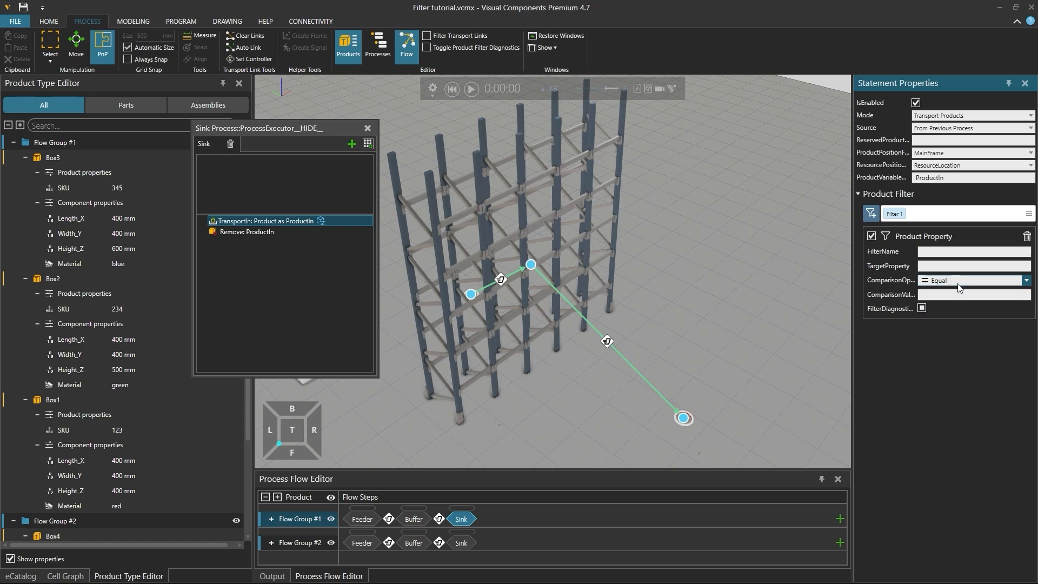
pyautogui.click(83, 194)
pyautogui.click(92, 427)
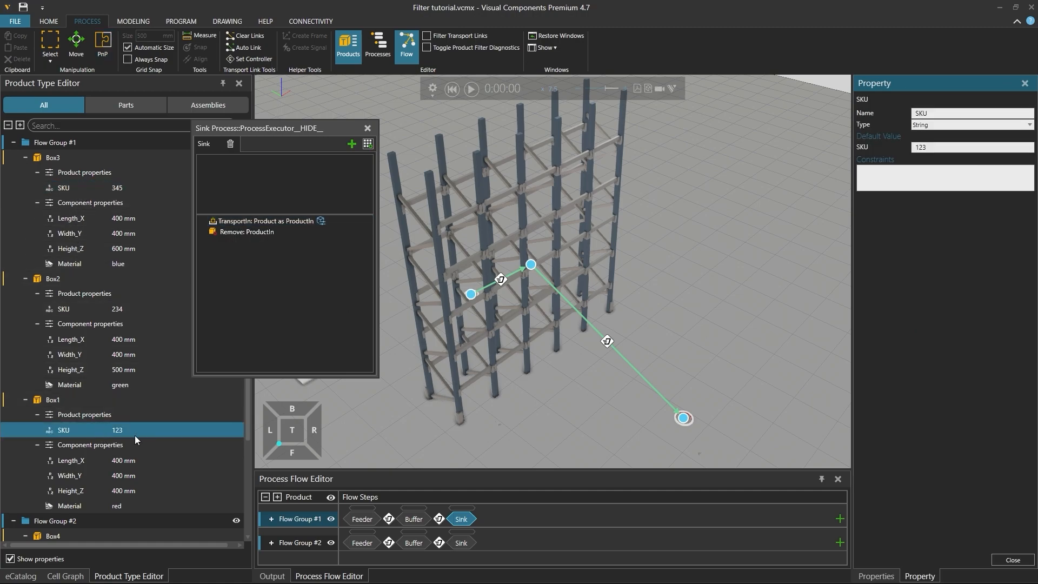
# Step: Set TransportIn's property filter to accept products whose SKU equals "123", and test it by running and resetting the simulation
pyautogui.click(273, 223)
pyautogui.click(941, 266)
pyautogui.write('SKU')
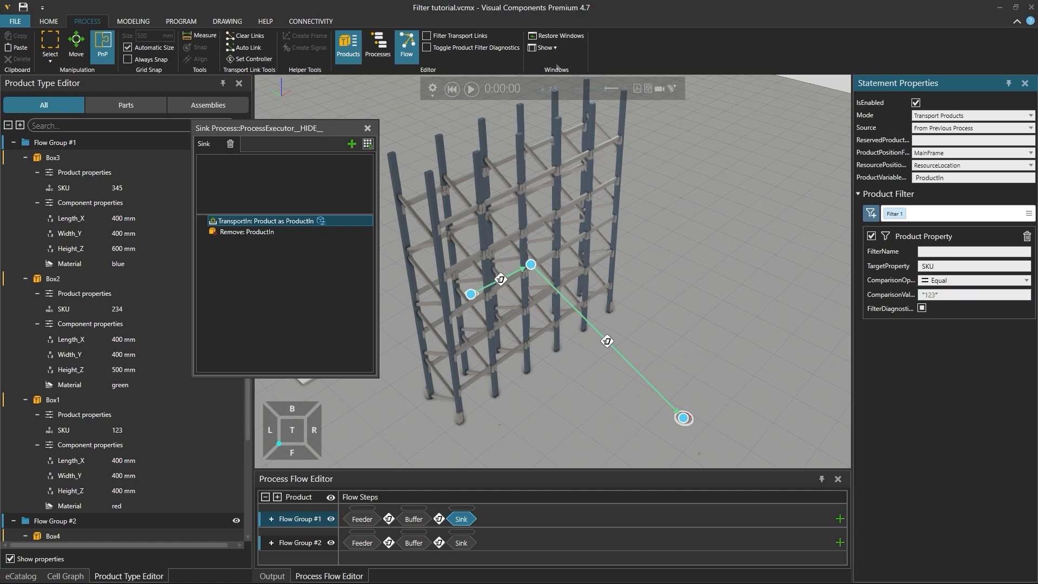
pyautogui.click(472, 88)
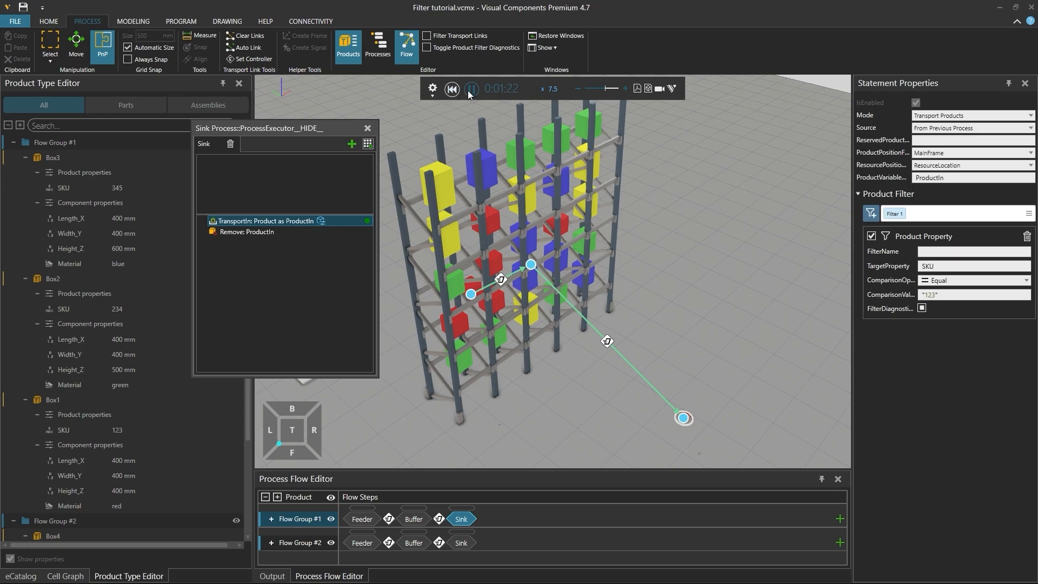
pyautogui.click(452, 90)
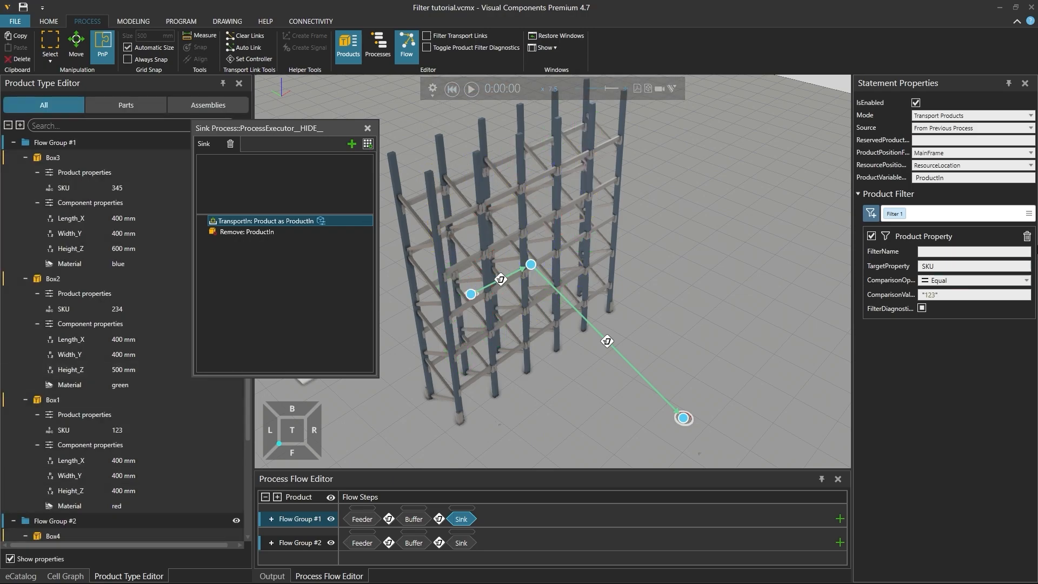
# Step: Set the SKU filter's comparison value to "345", then run and reset the simulation to test it
pyautogui.click(928, 294)
pyautogui.moveTo(925, 295); pyautogui.dragTo(937, 294)
pyautogui.write('345')
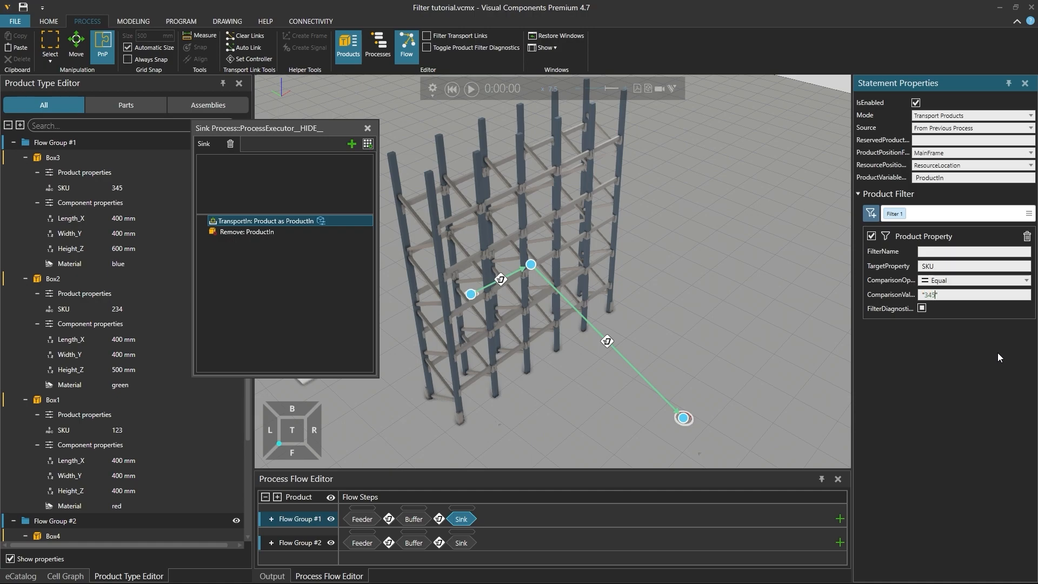
pyautogui.click(471, 89)
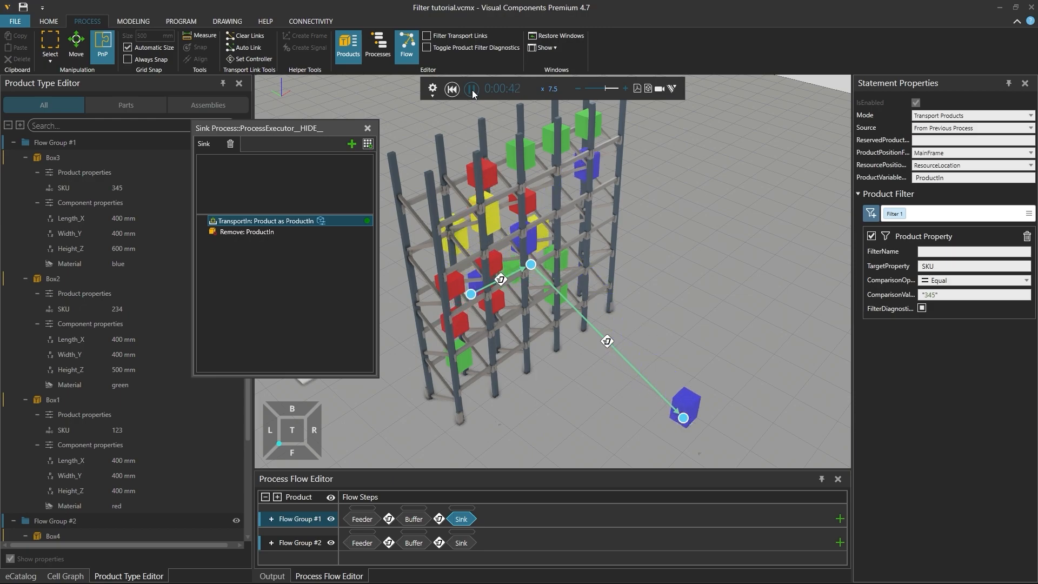
pyautogui.click(452, 89)
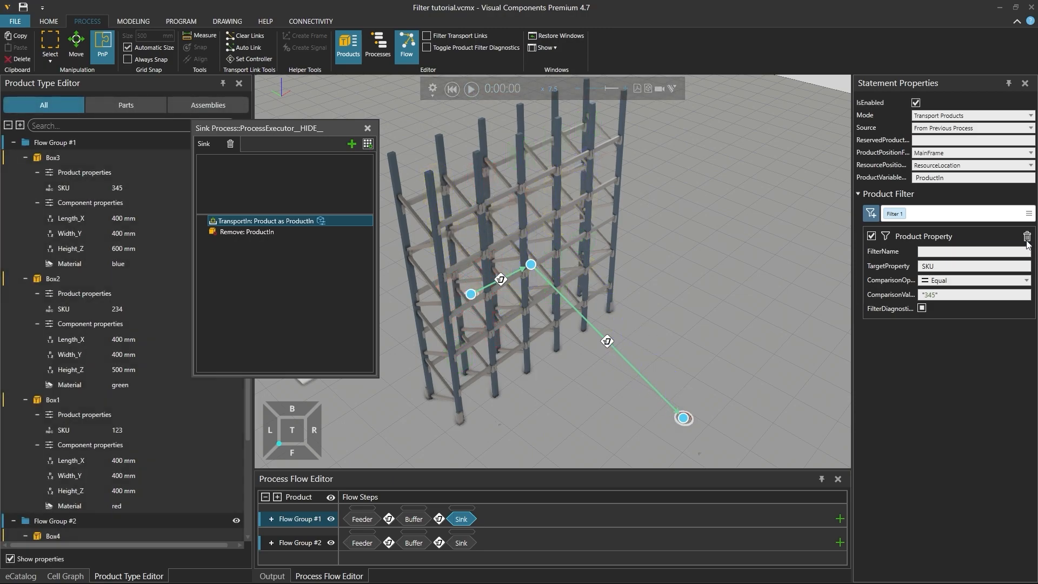
# Step: Delete the Product Property filter from the TransportIn statement and add an Expression filter instead
pyautogui.click(1027, 238)
pyautogui.click(871, 214)
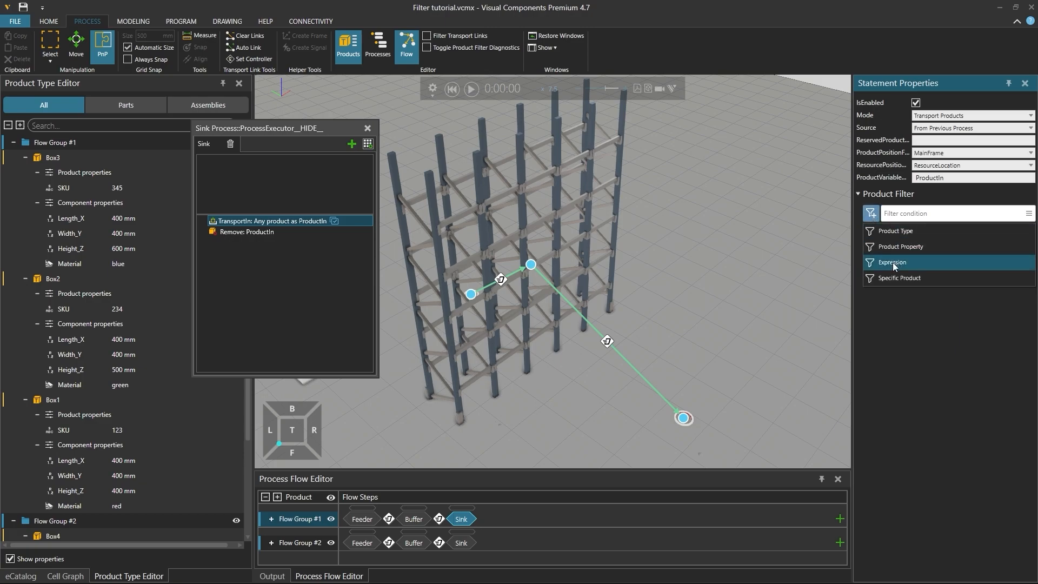
pyautogui.click(894, 263)
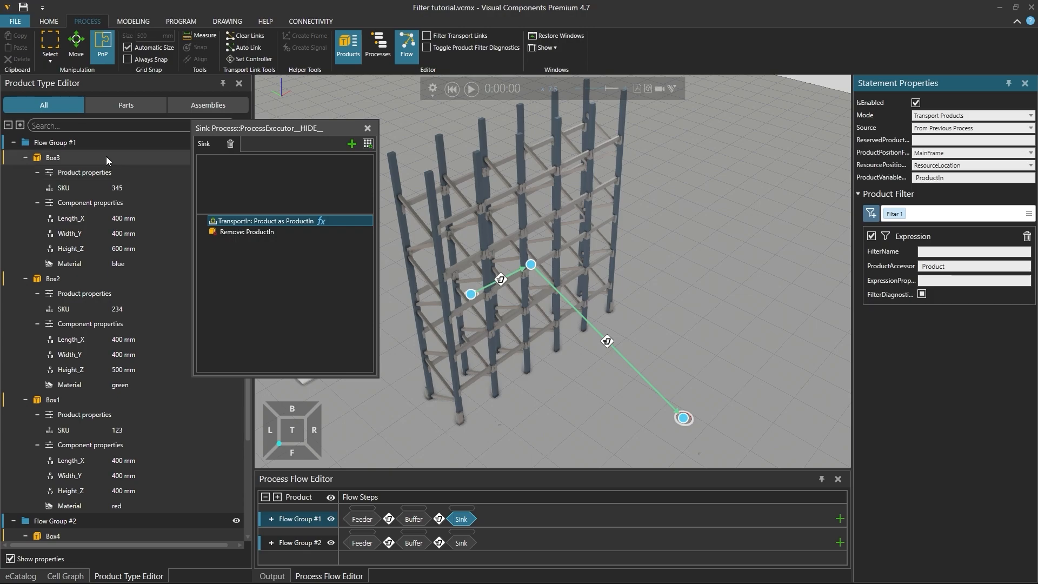
# Step: Inspect Box3's SKU and Height_Z properties and the Height variable of the Sink routine
pyautogui.click(102, 187)
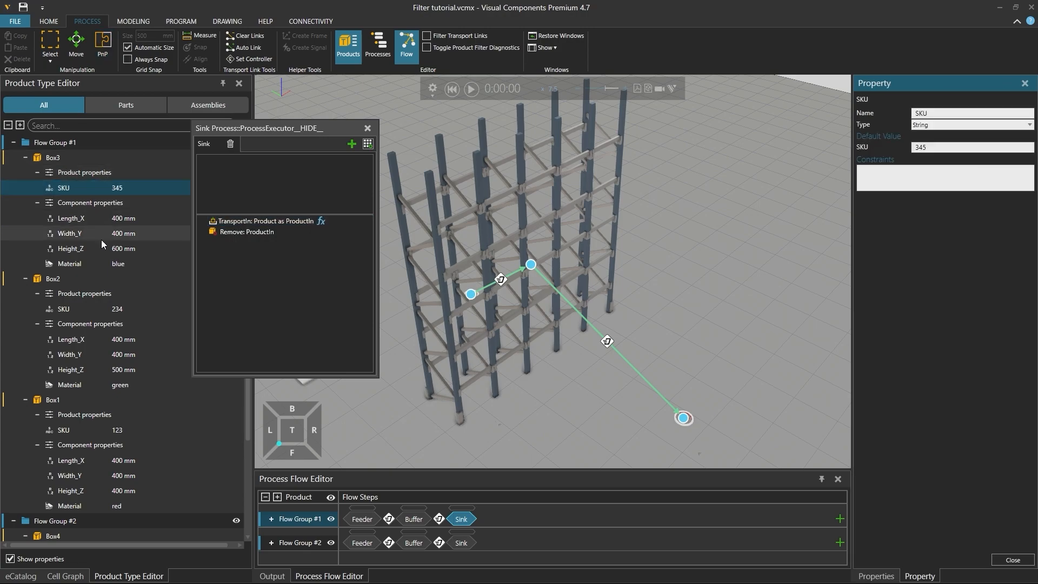
pyautogui.click(100, 250)
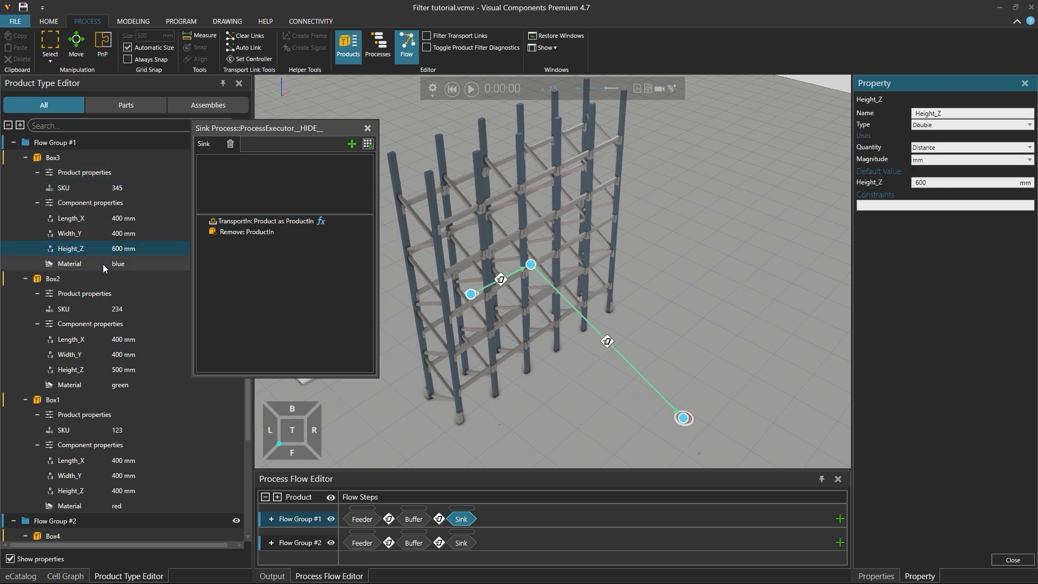
pyautogui.click(293, 222)
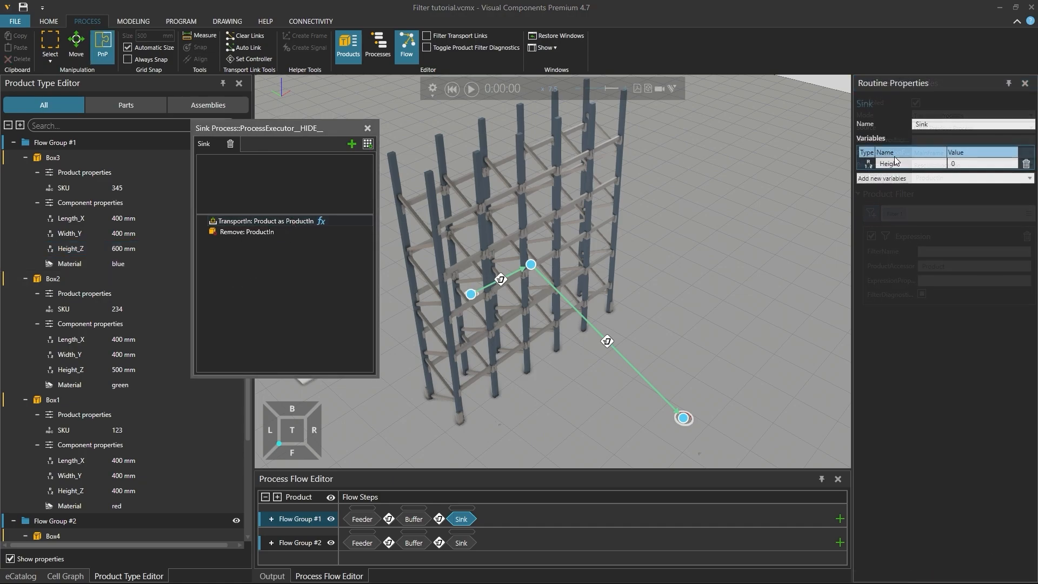
pyautogui.doubleClick(909, 161)
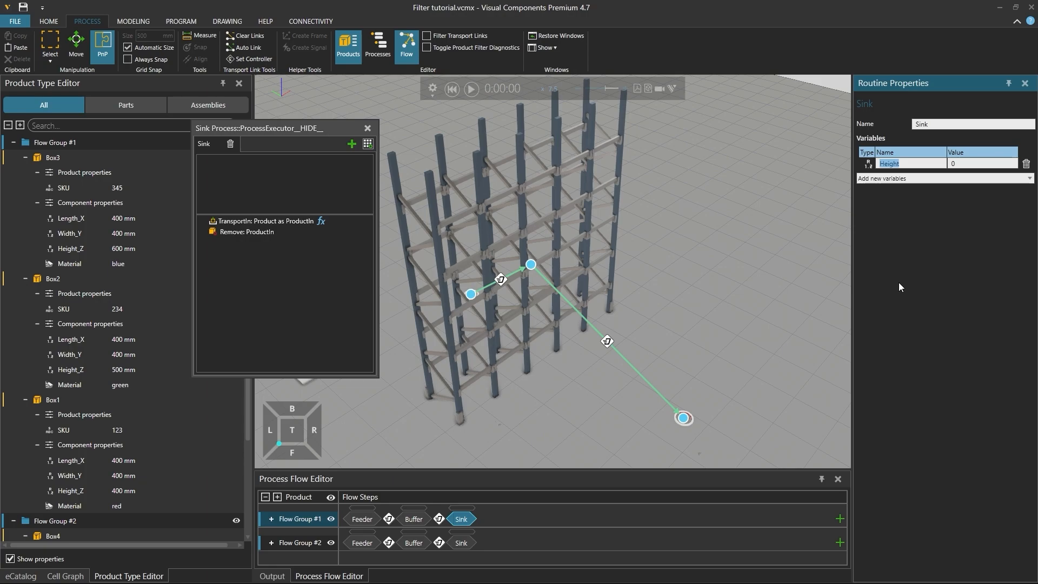
pyautogui.click(910, 163)
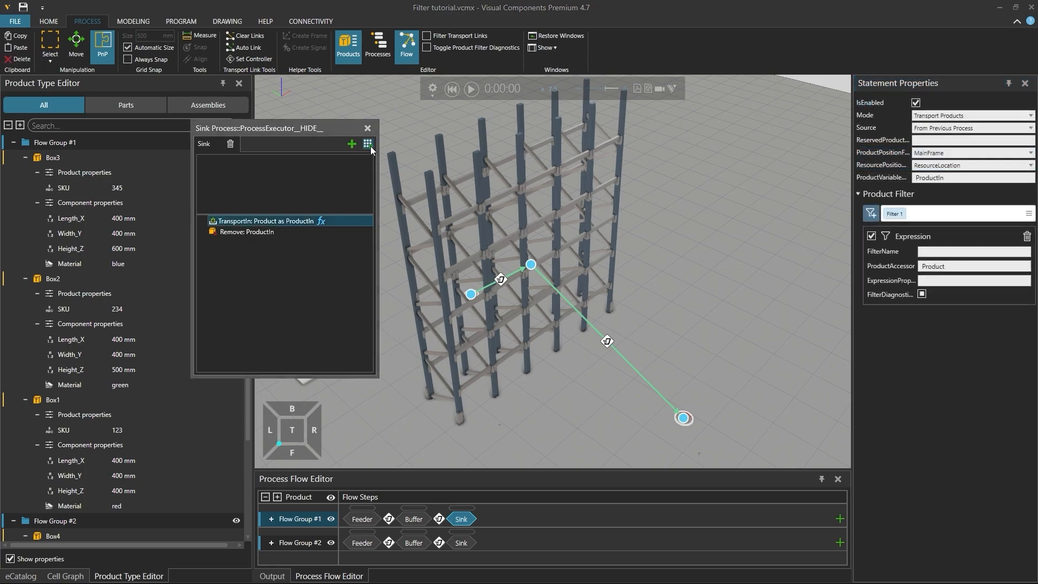
# Step: Add an Assign Variable statement above TransportIn in the Sink routine that sets Height to 400
pyautogui.click(371, 146)
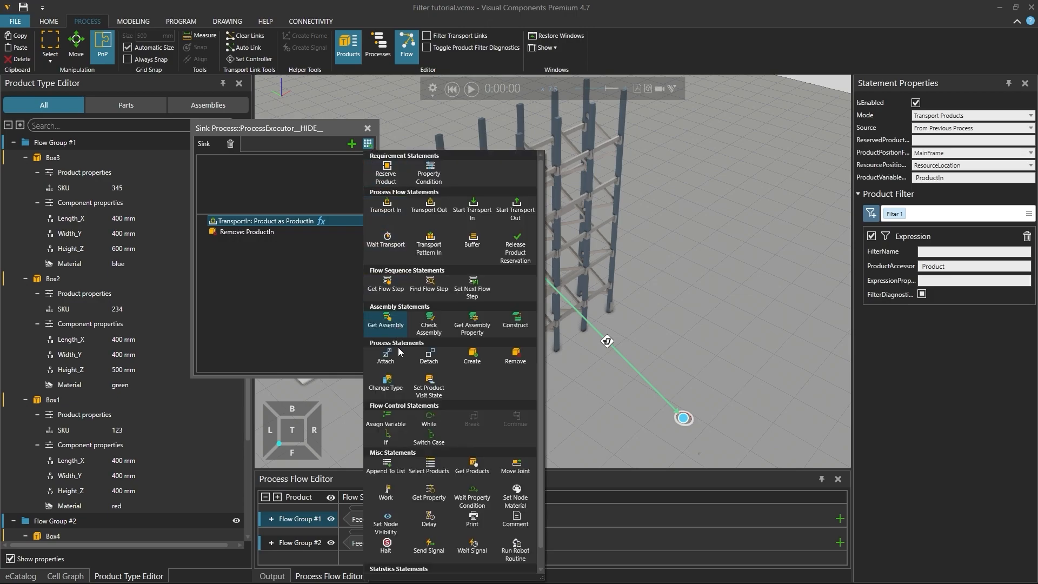
pyautogui.click(385, 419)
pyautogui.moveTo(276, 231); pyautogui.dragTo(294, 217)
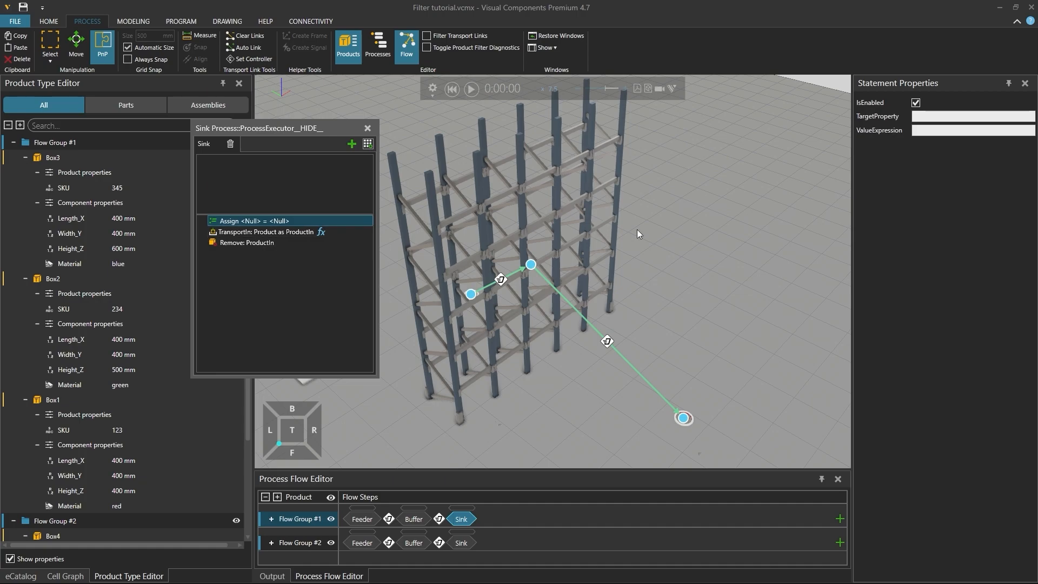
pyautogui.click(924, 117)
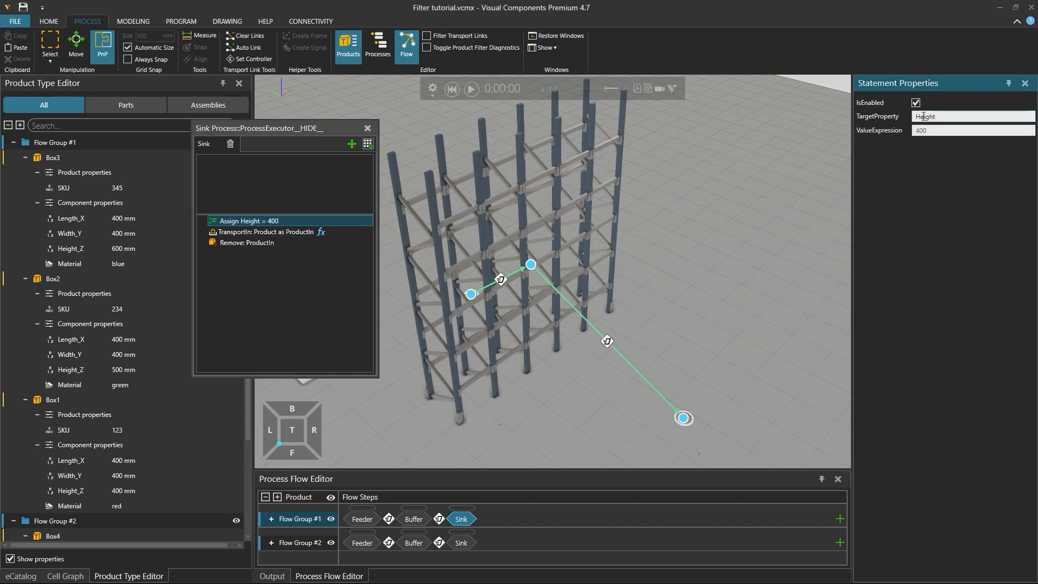
# Step: Set TransportIn's filter expression to Product.Component.Height_Z > Height and run the simulation to test it
pyautogui.click(265, 233)
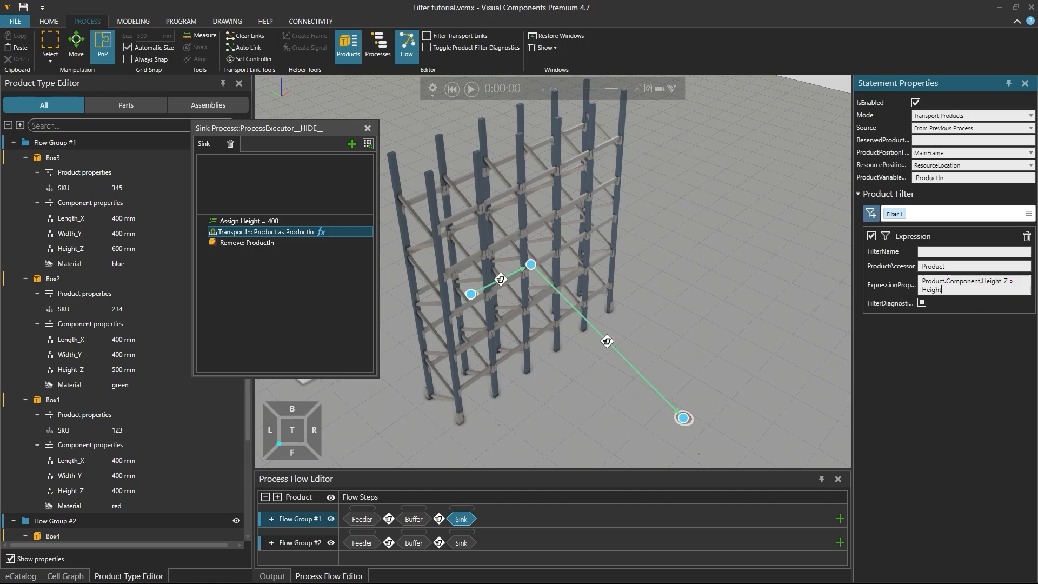
pyautogui.click(471, 90)
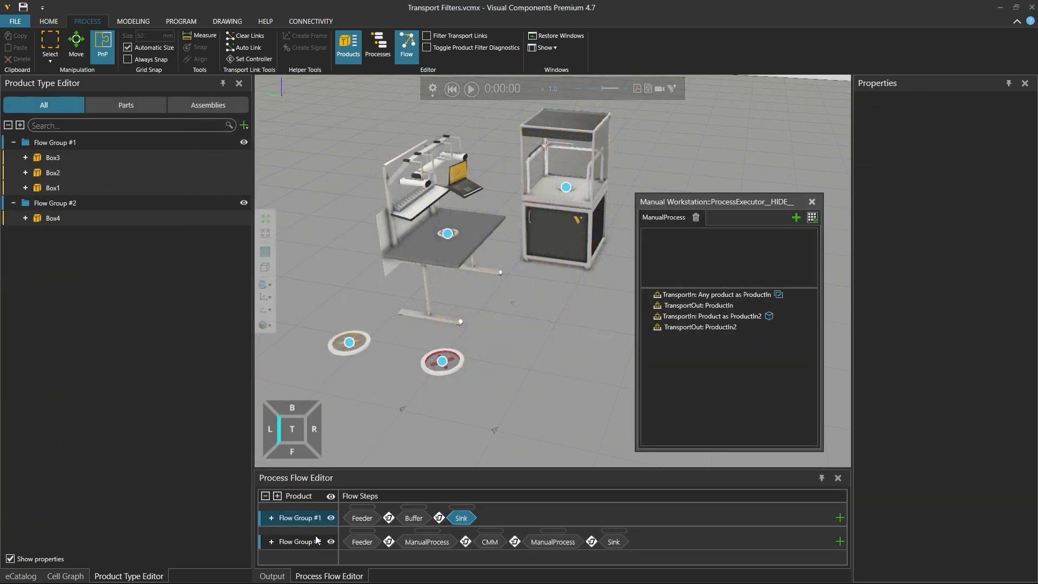
# Step: Display the transport links of Flow Group #2 and run the Transport Filters simulation at 4.4 times speed
pyautogui.click(306, 540)
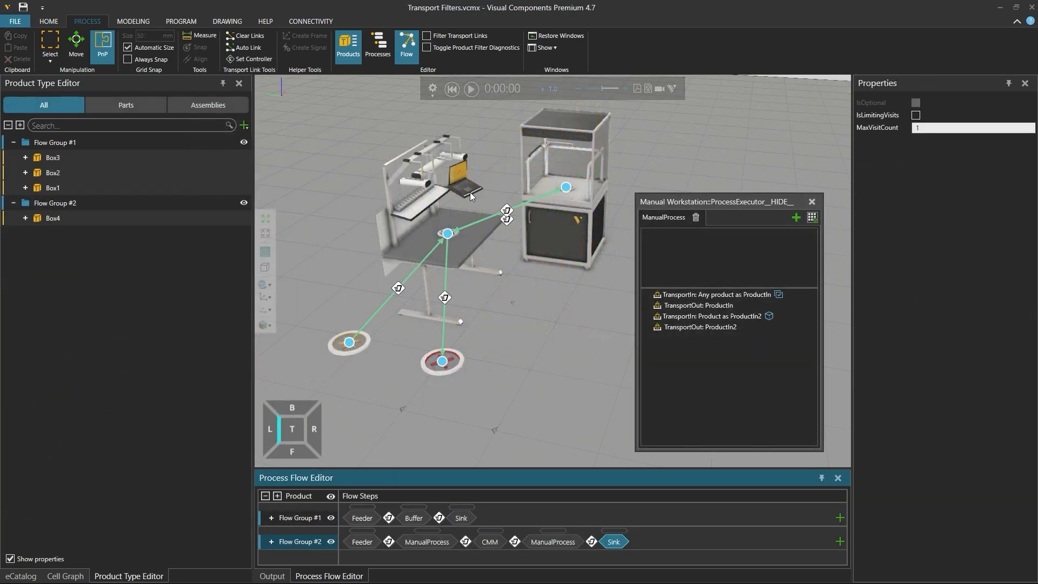
pyautogui.click(471, 91)
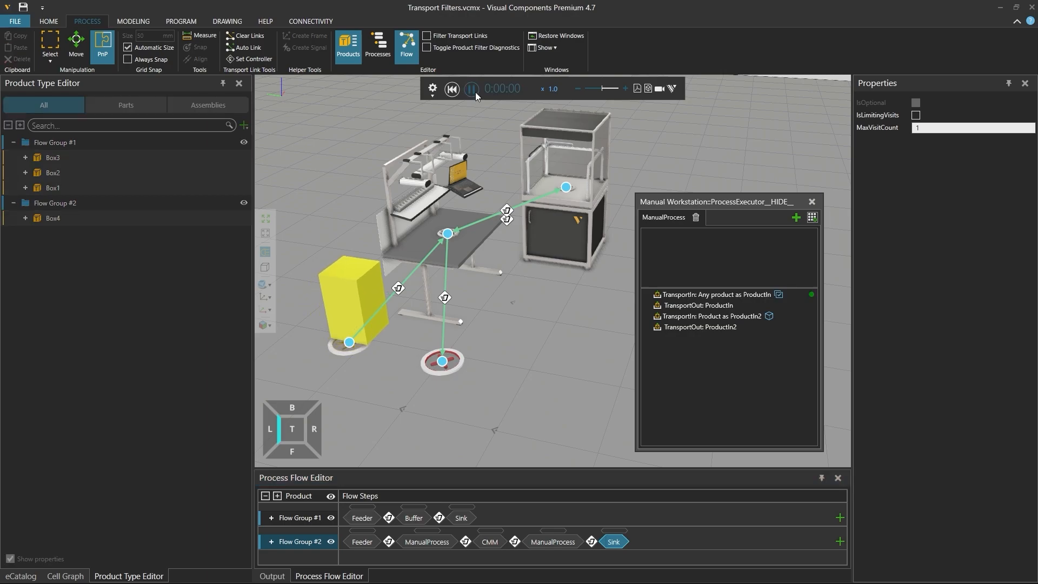
pyautogui.click(627, 91)
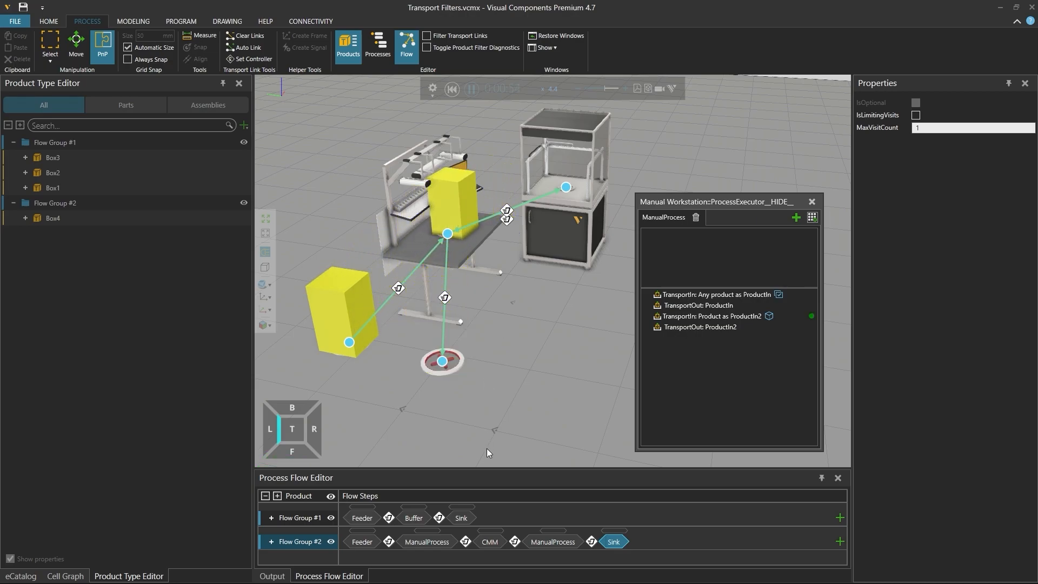
# Step: Examine both ManualProcess steps of Flow Group #2, the first TransportIn's product variable and the second TransportIn's Specific Product filter
pyautogui.click(440, 545)
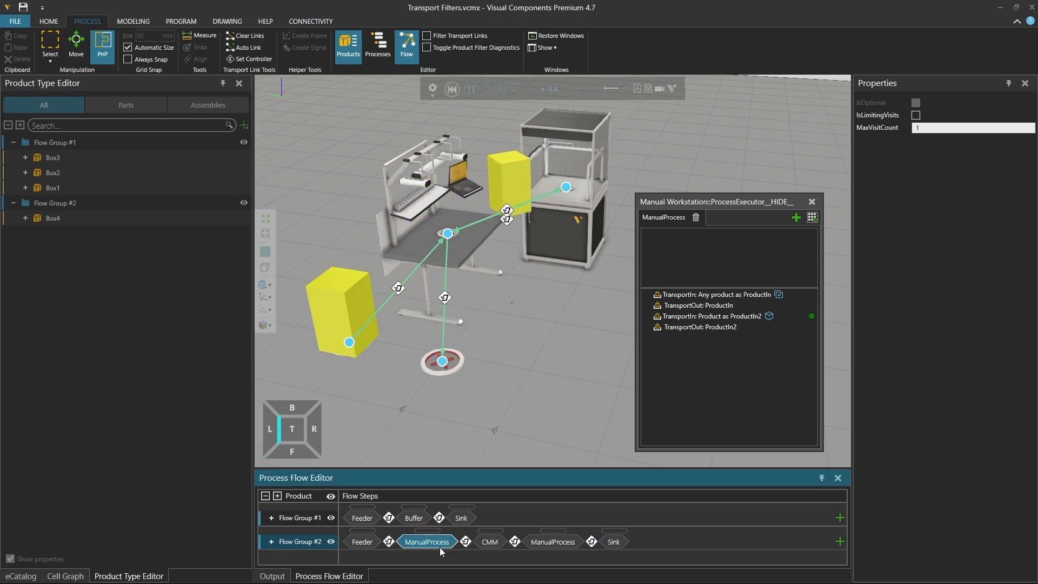
pyautogui.click(553, 543)
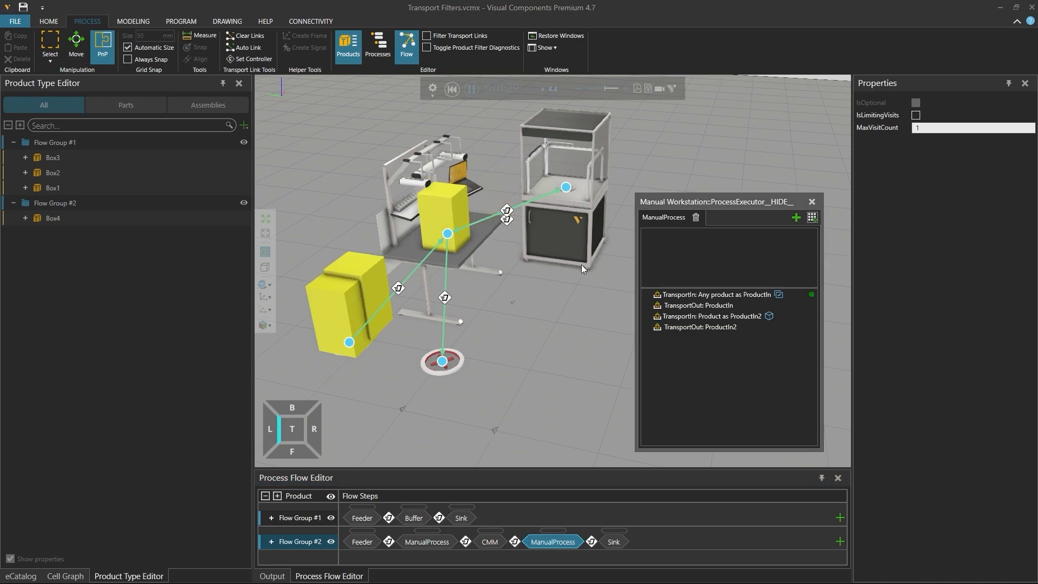
pyautogui.click(693, 296)
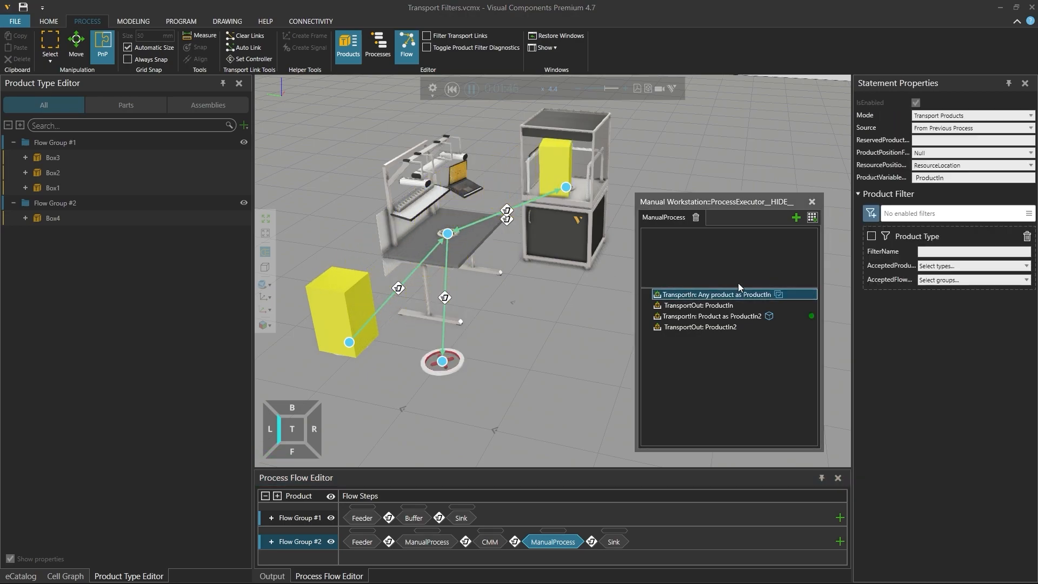
pyautogui.doubleClick(956, 180)
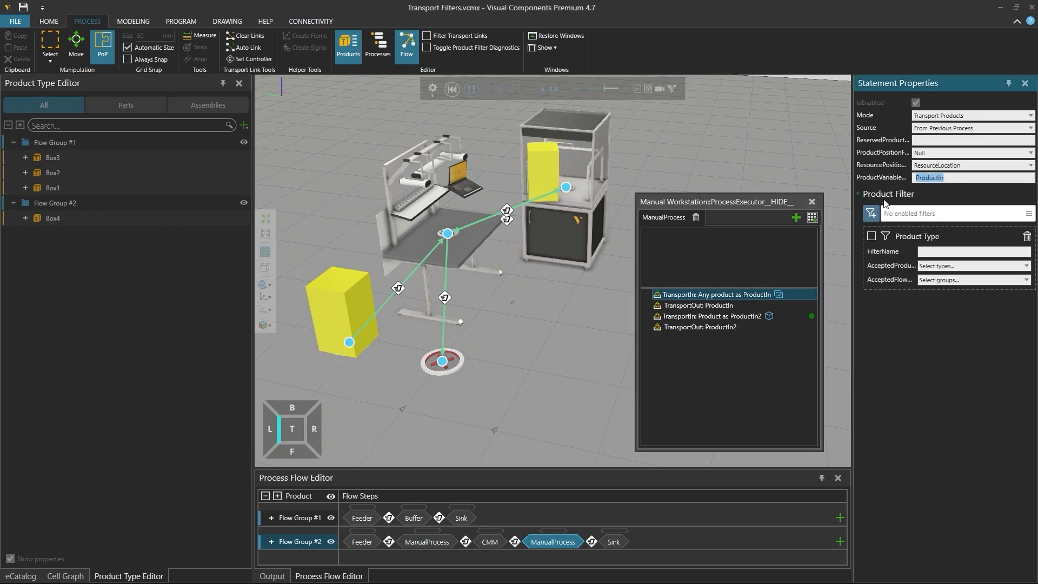
pyautogui.click(717, 319)
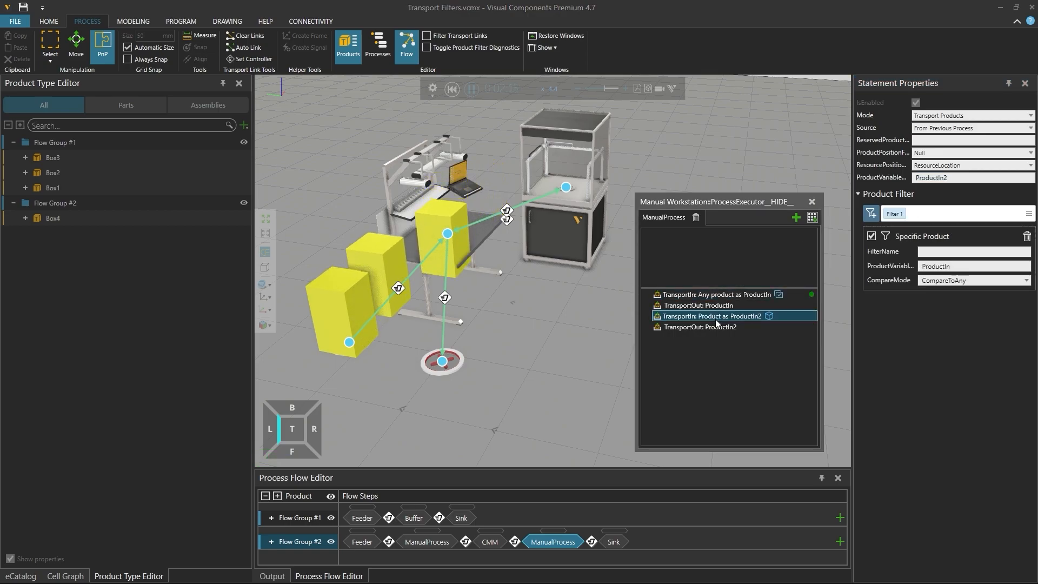
pyautogui.doubleClick(963, 267)
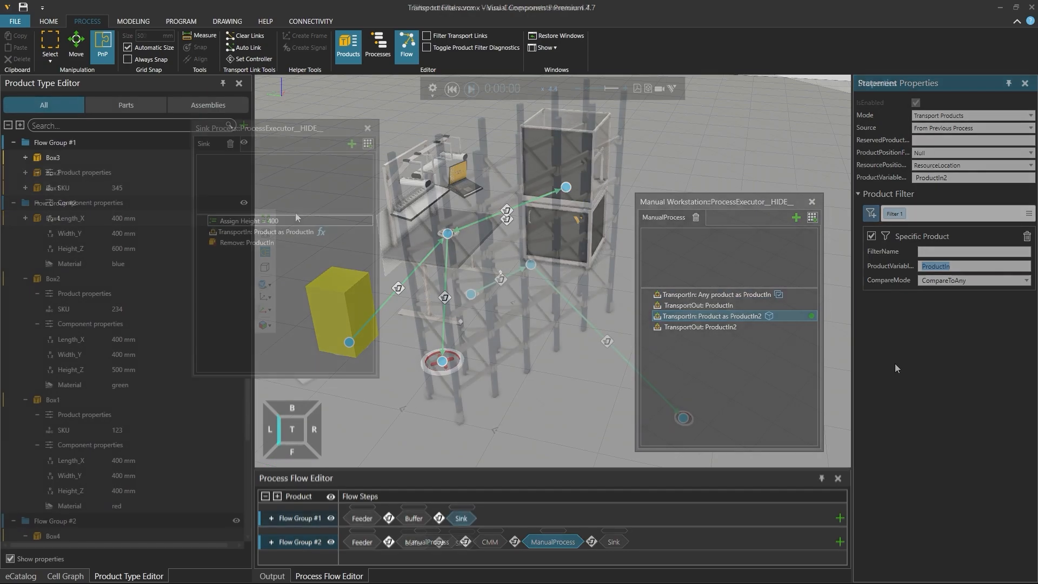
# Step: Run the Filter tutorial simulation with only the Height expression filter on the Sink's TransportIn, review the expression, and reset the simulation
pyautogui.click(313, 230)
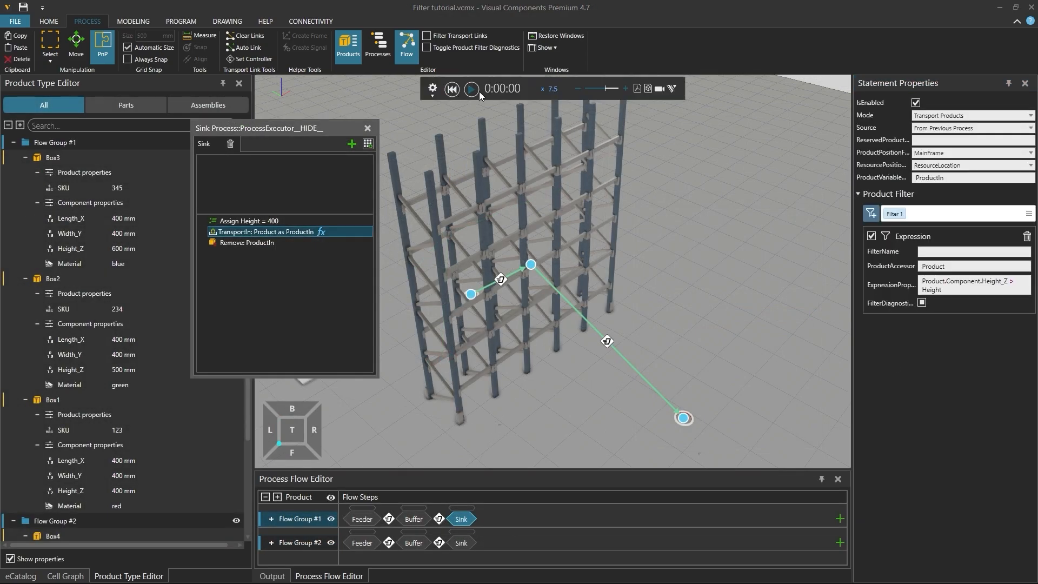
pyautogui.click(479, 93)
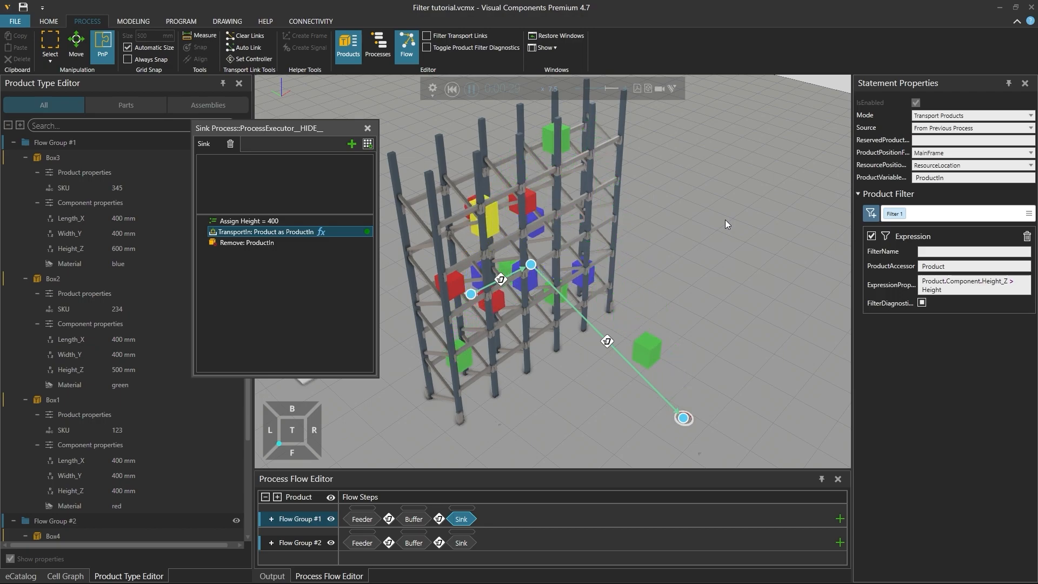
pyautogui.tripleClick(942, 284)
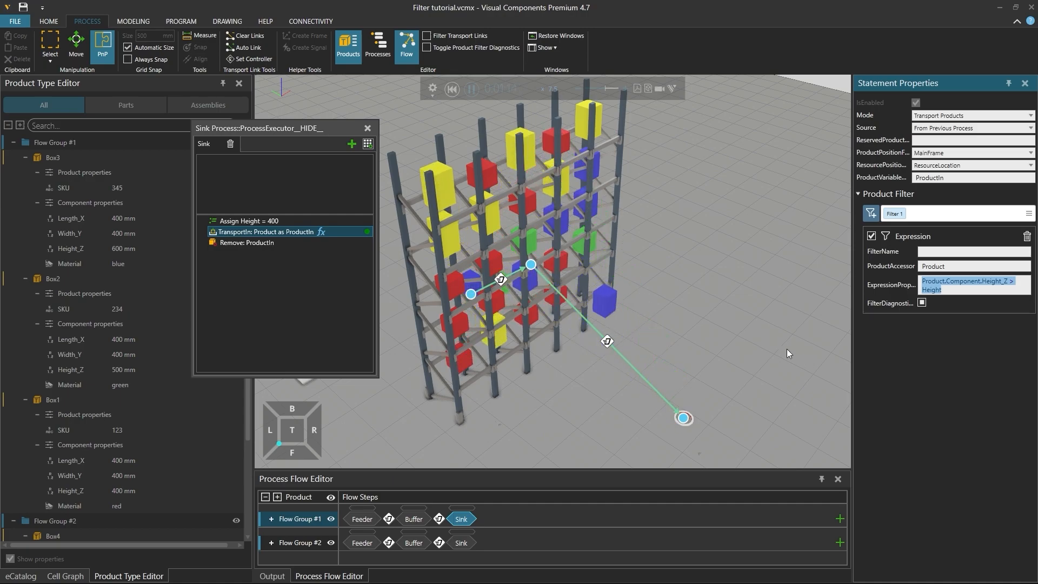
pyautogui.click(472, 89)
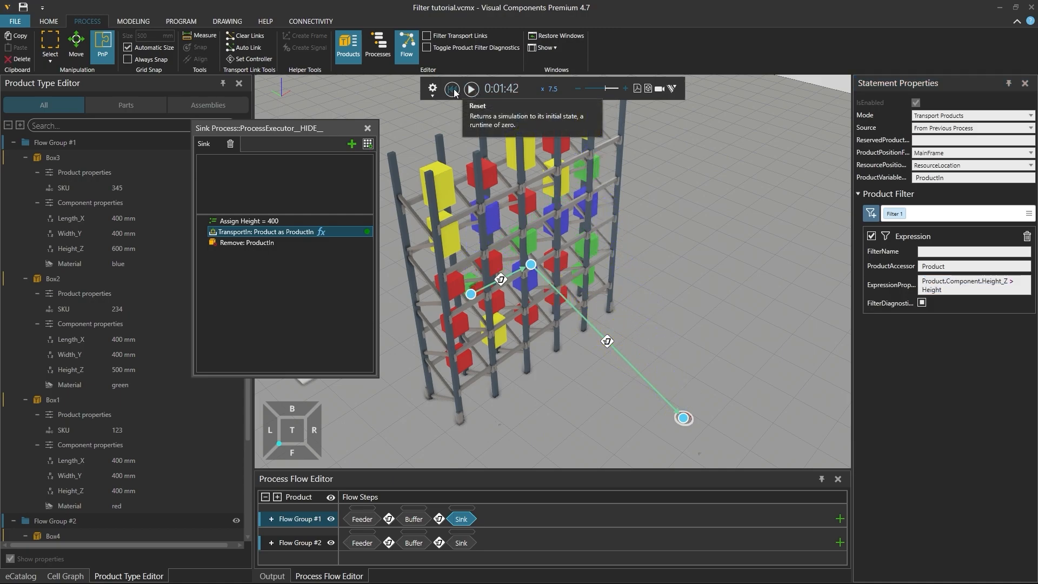
pyautogui.click(453, 88)
# Step: Add a Product Type filter accepting Flow Group #1 to the Sink's TransportIn, combined with the Expression filter by And
pyautogui.click(870, 213)
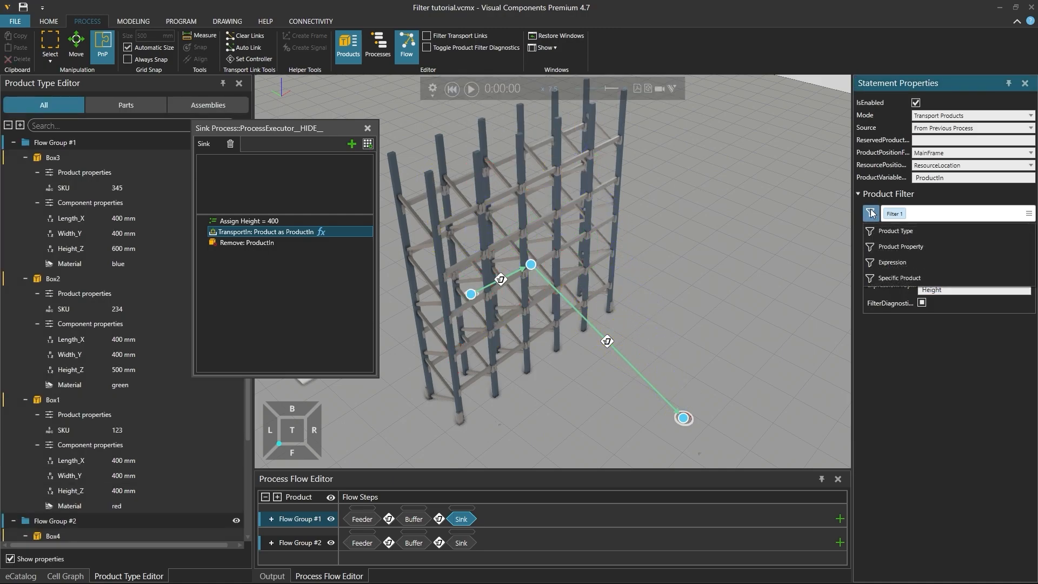
pyautogui.click(892, 231)
pyautogui.click(972, 372)
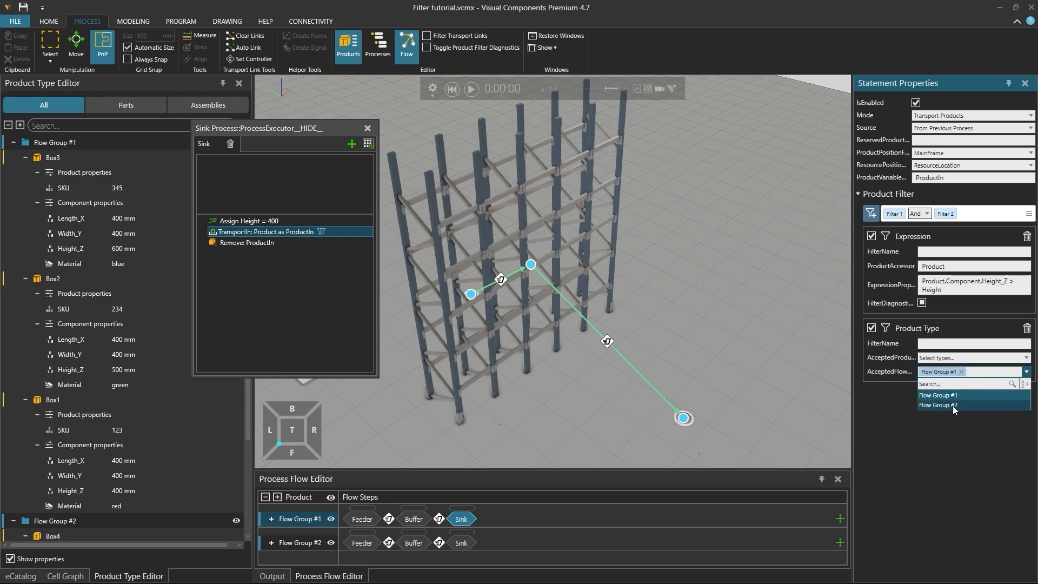
pyautogui.click(942, 492)
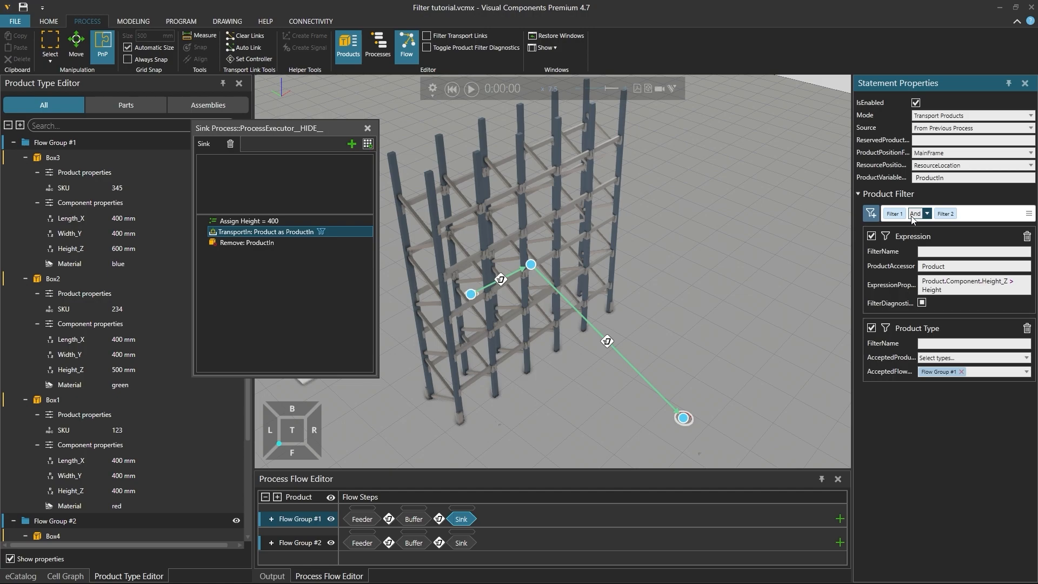
# Step: Run the simulation with both filters combined by And, examine a yellow box's properties and TransportIn's filters, and reset the simulation
pyautogui.click(471, 89)
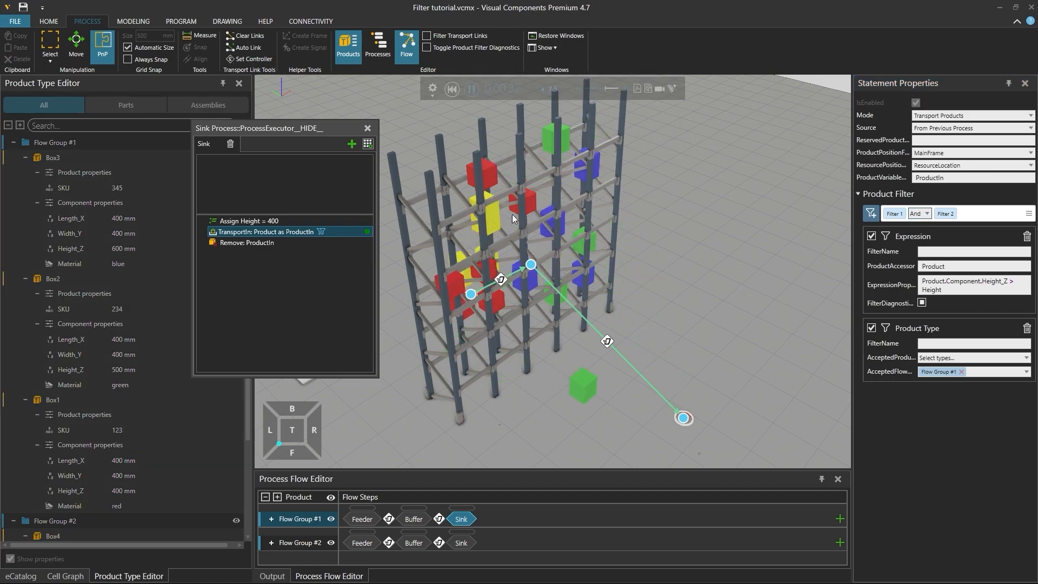
pyautogui.click(499, 217)
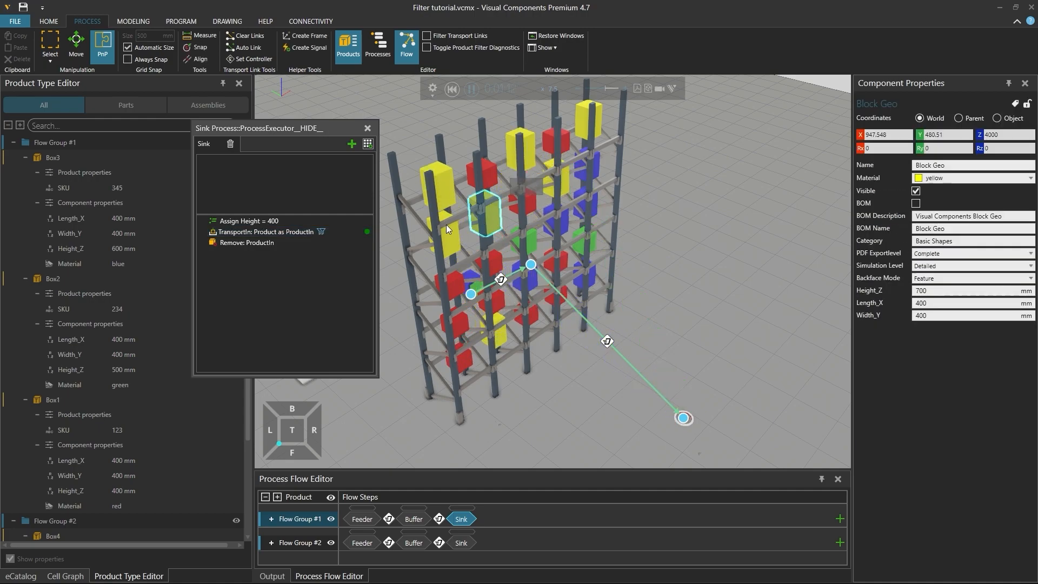
pyautogui.click(308, 232)
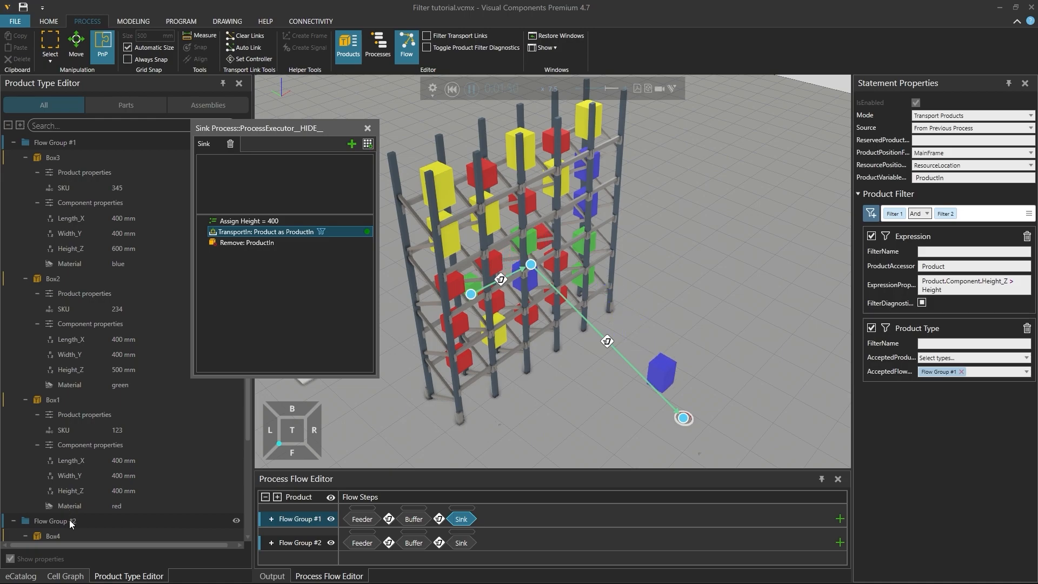
pyautogui.click(452, 89)
# Step: Set the Product Type filter's accepted flow group to Flow Group #2 only and combine the two filters with Or
pyautogui.click(978, 376)
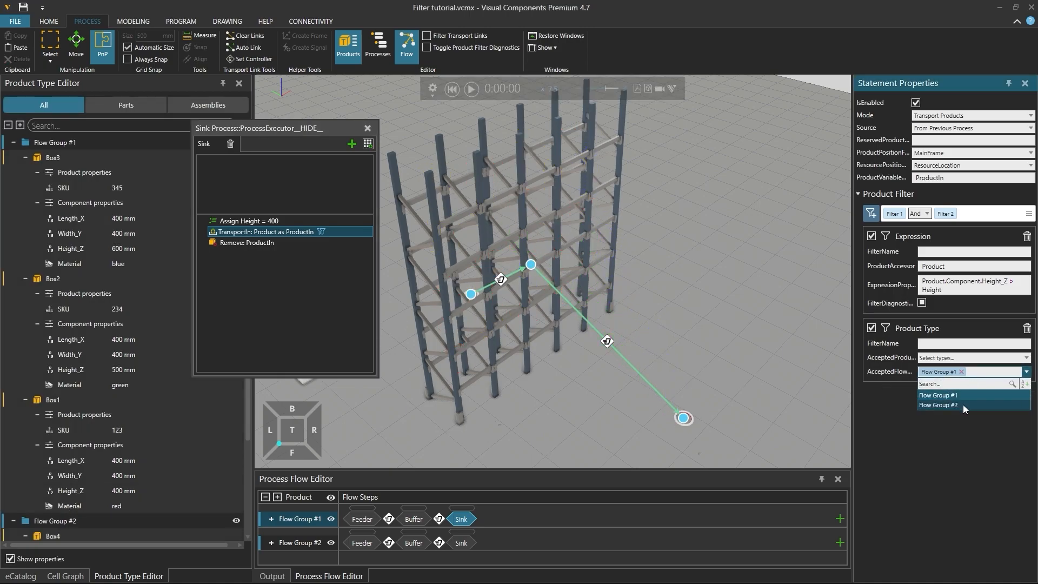
pyautogui.click(963, 404)
pyautogui.click(963, 397)
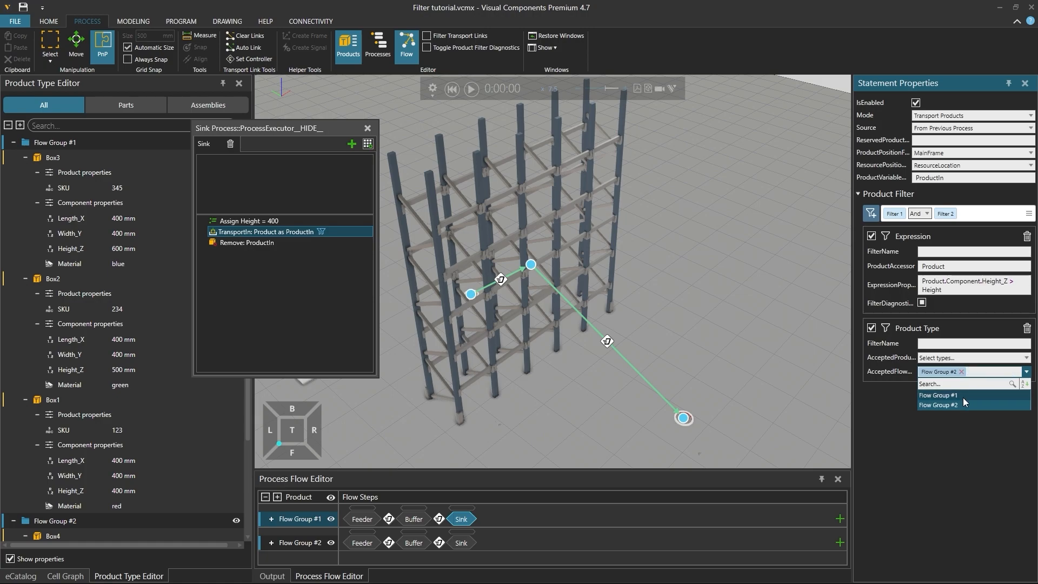
pyautogui.click(948, 449)
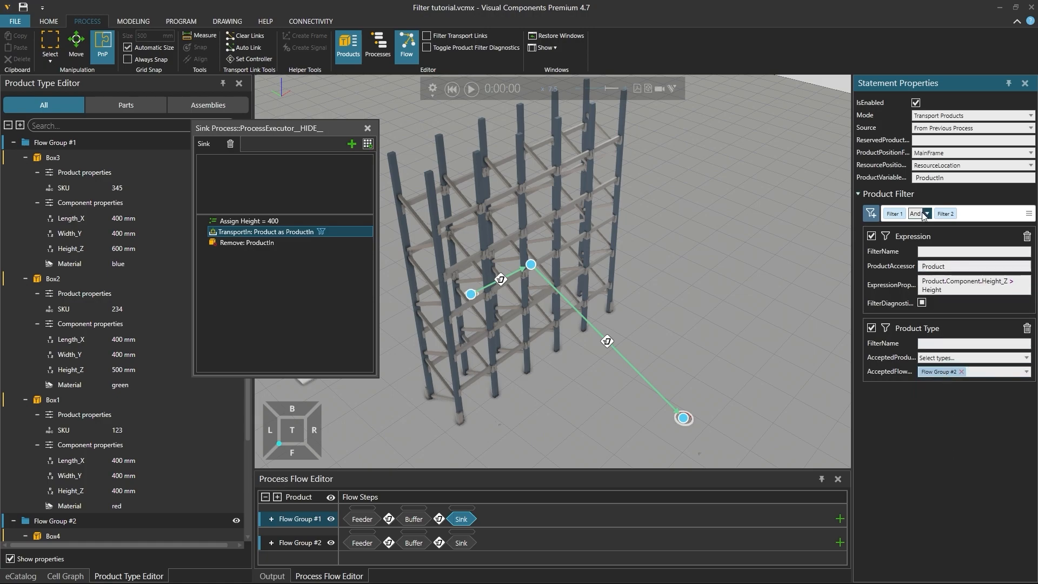
pyautogui.click(915, 236)
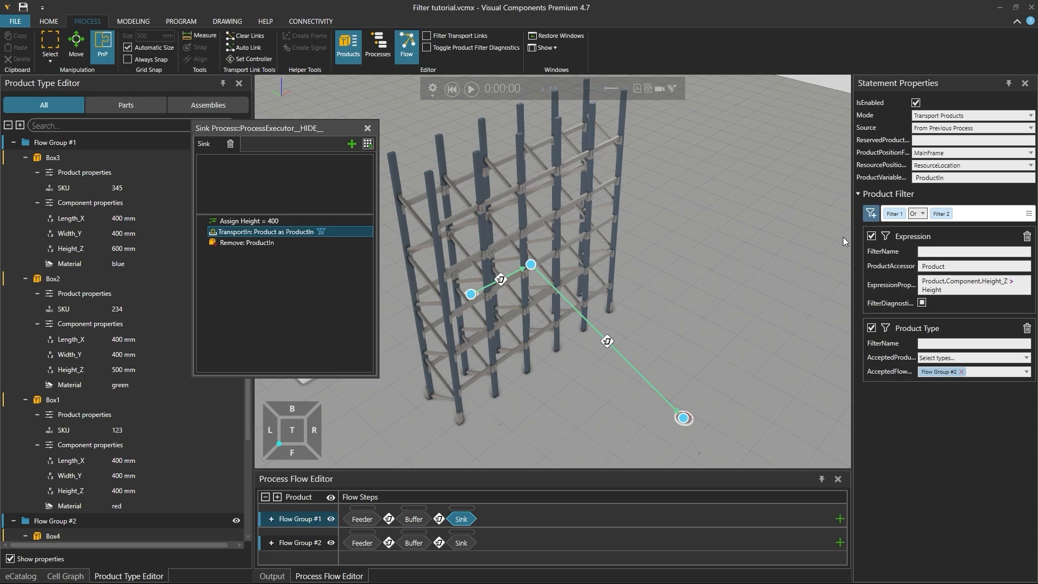
# Step: Run the simulation to test the Or combination of the Expression and Product Type filters, and reset it
pyautogui.click(471, 88)
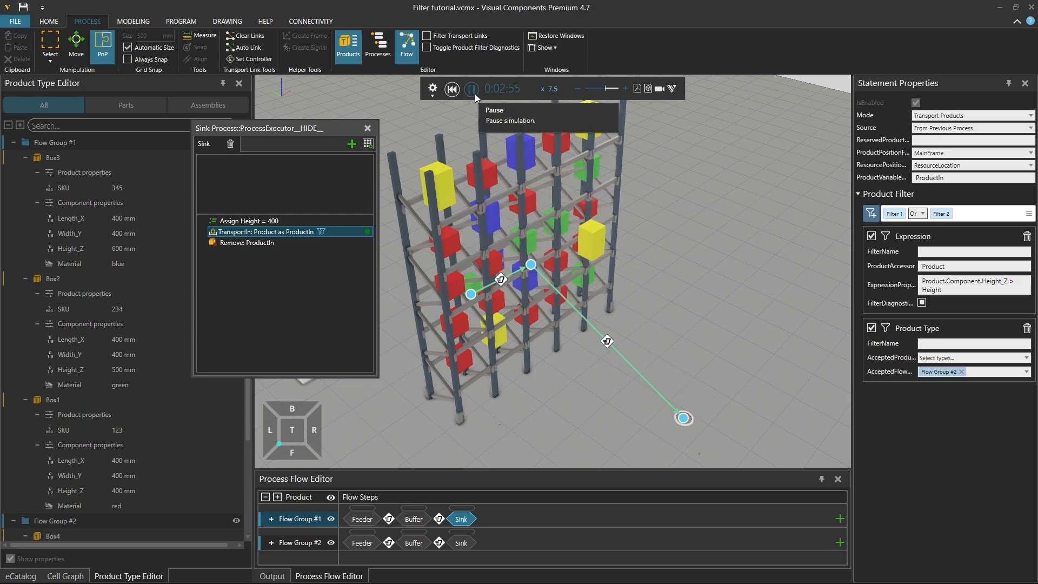
pyautogui.click(474, 91)
pyautogui.click(452, 90)
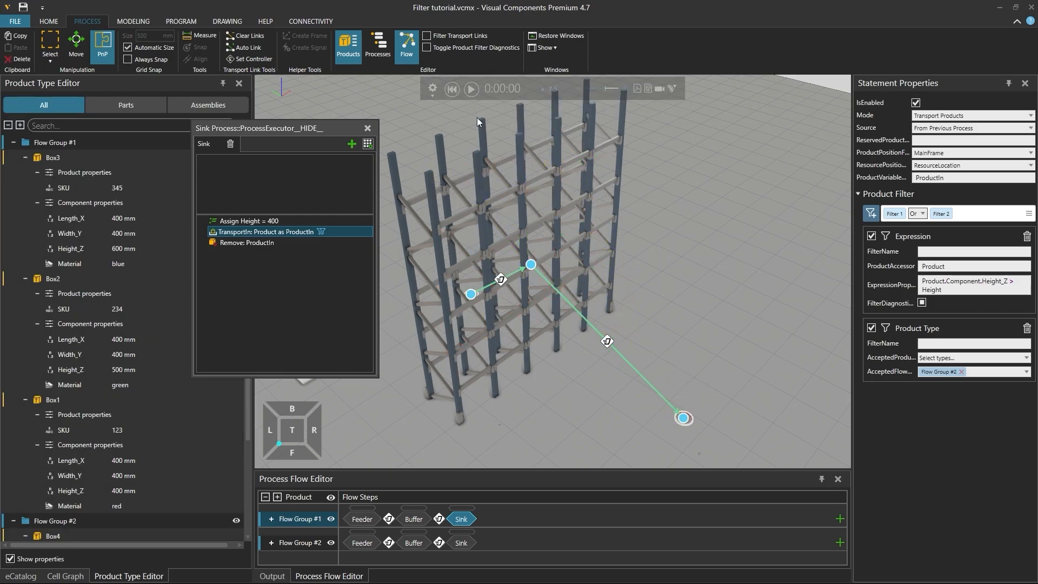